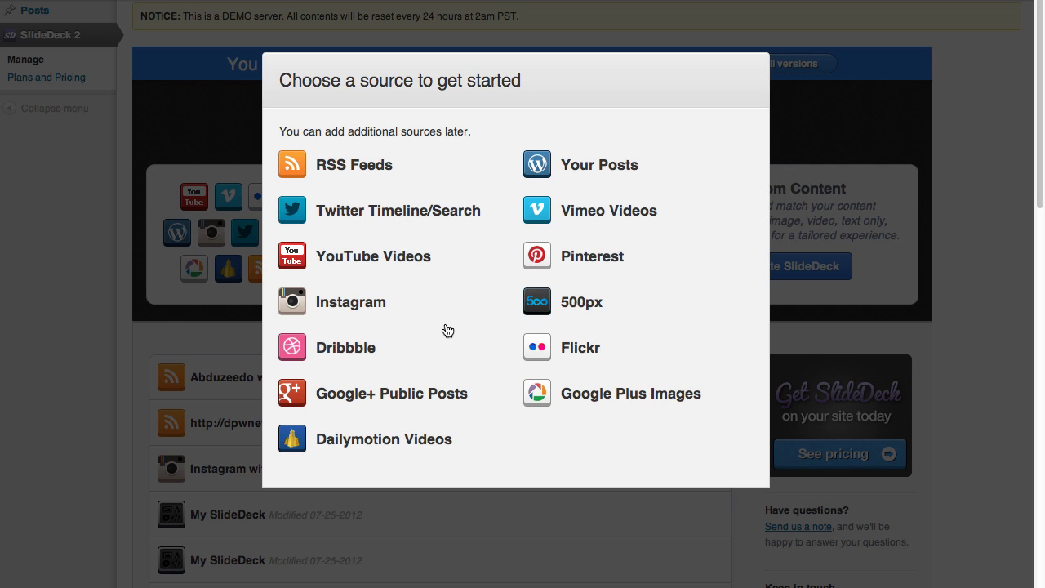
Create a deck from 500px photos and apply the Reporter lens to it
click(579, 303)
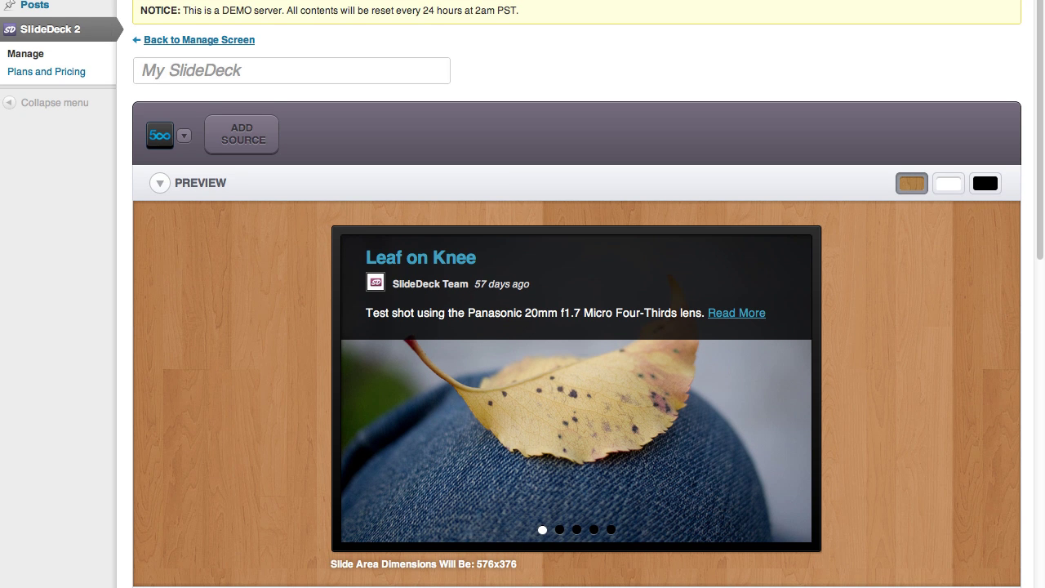
scroll(228, 345, down, 1)
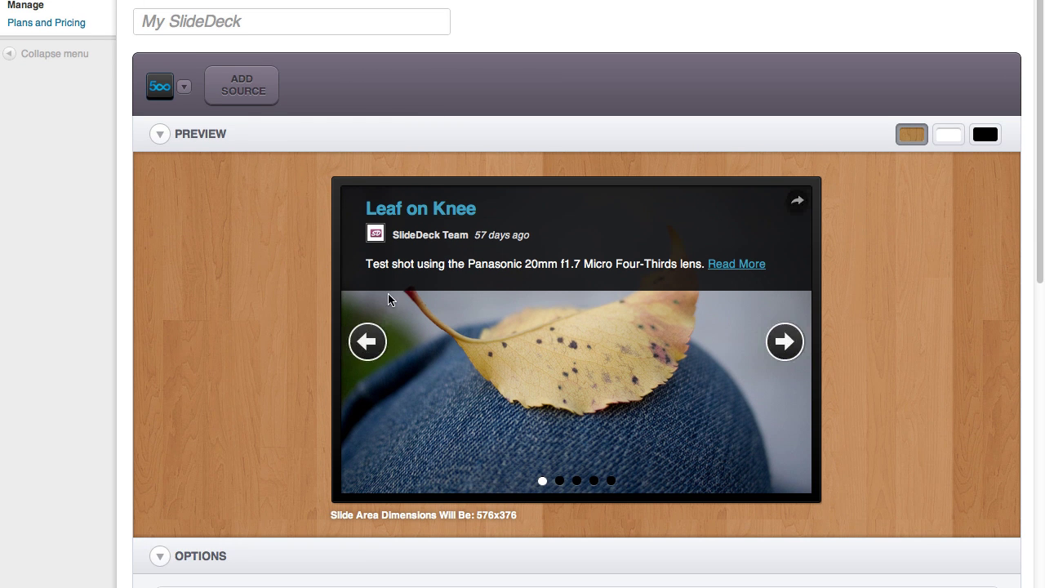
scroll(234, 311, down, 8)
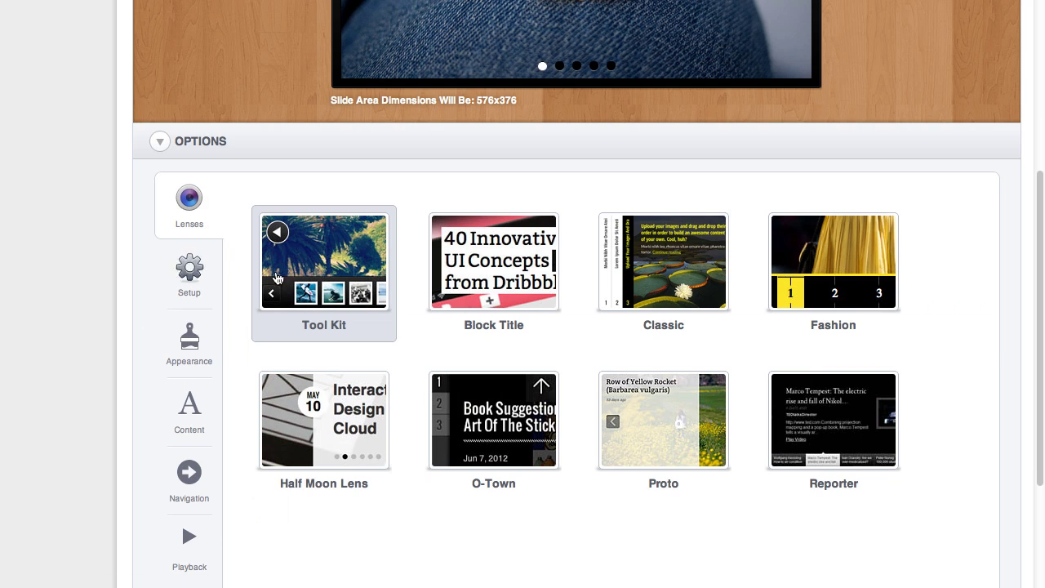
click(838, 439)
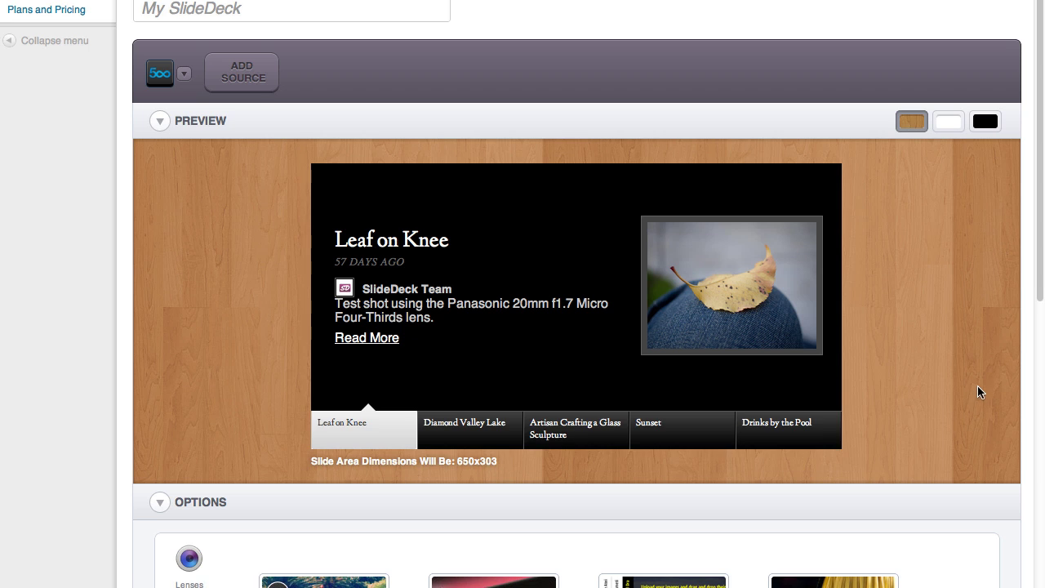
Jump via title tabs to Diamond Valley Lake, Artisan, Sunset, then back to Leaf on Knee
scroll(978, 385, down, 1)
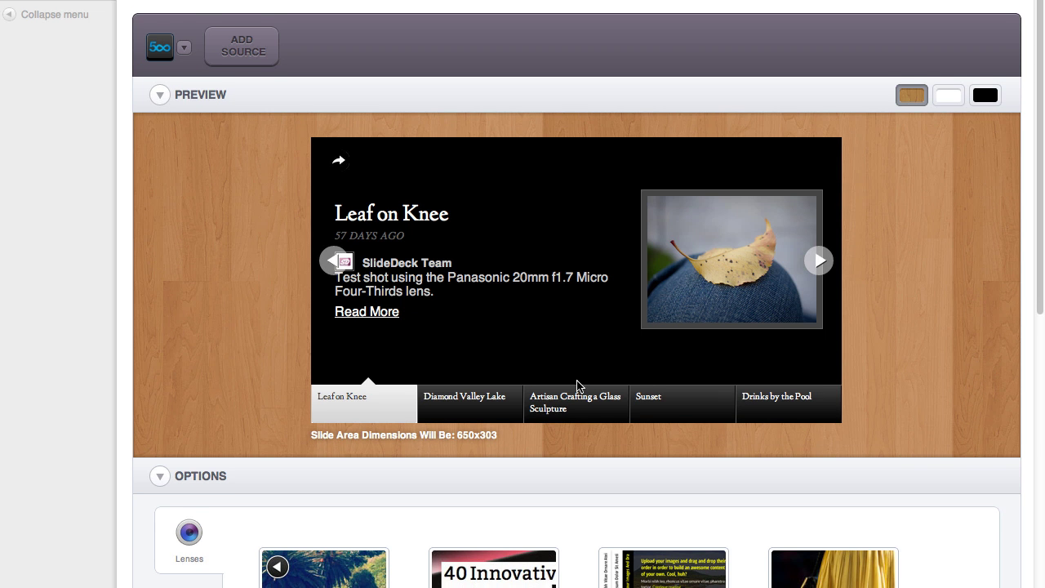
click(466, 420)
click(574, 413)
click(642, 420)
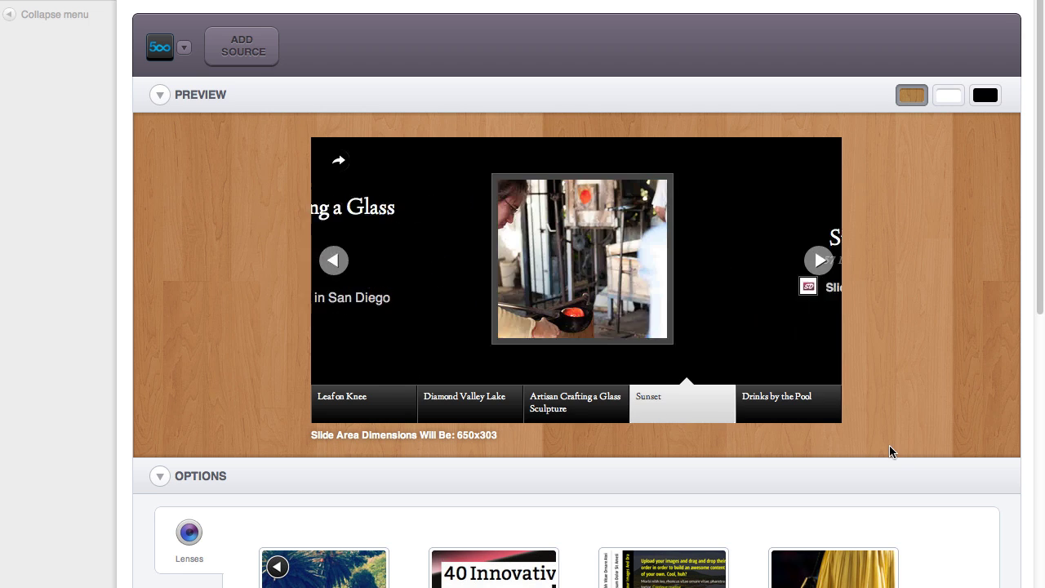
click(337, 405)
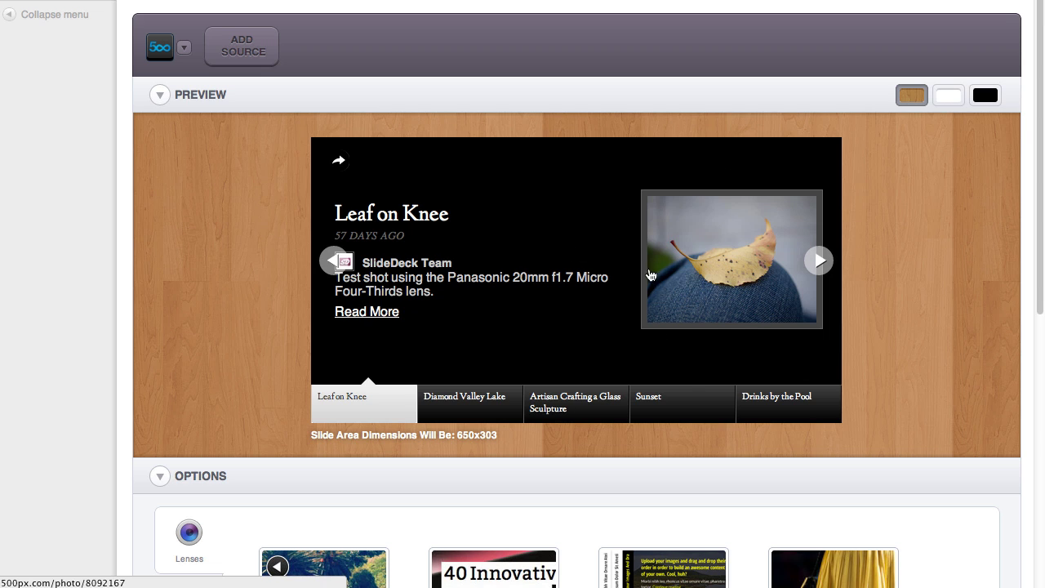
Advance the preview arrow by arrow through the slides to Drinks by the Pool
click(818, 261)
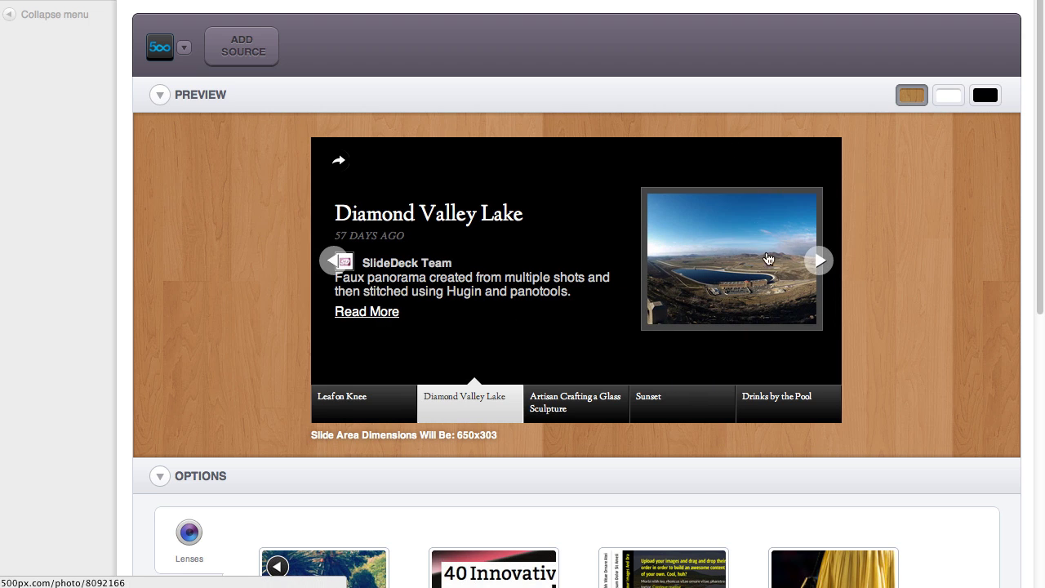
click(814, 263)
click(818, 263)
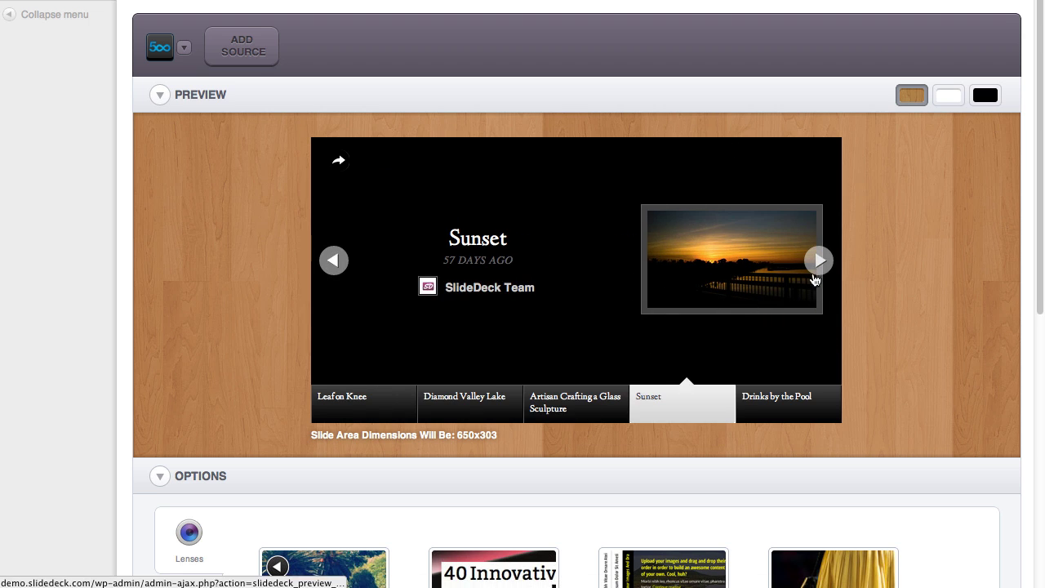
click(818, 263)
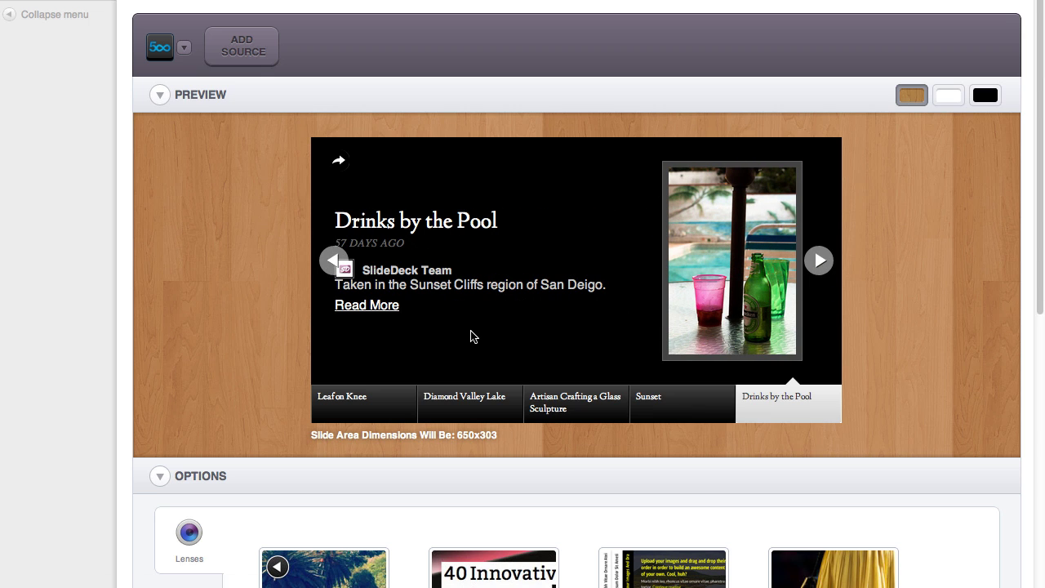
scroll(223, 343, down, 2)
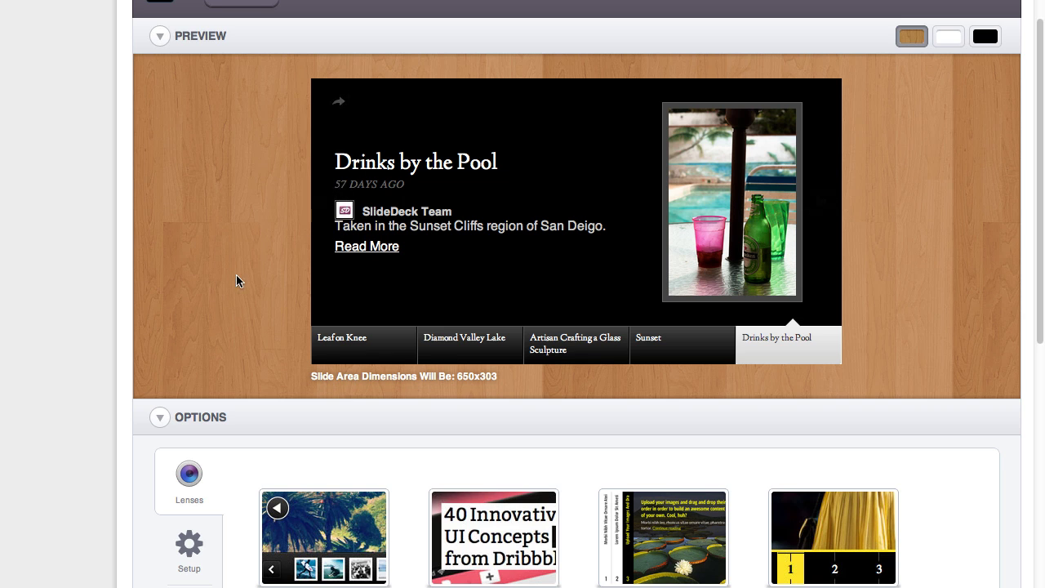
In Content options, turn off Show Author and Show Author Avatar
scroll(235, 274, down, 15)
click(174, 214)
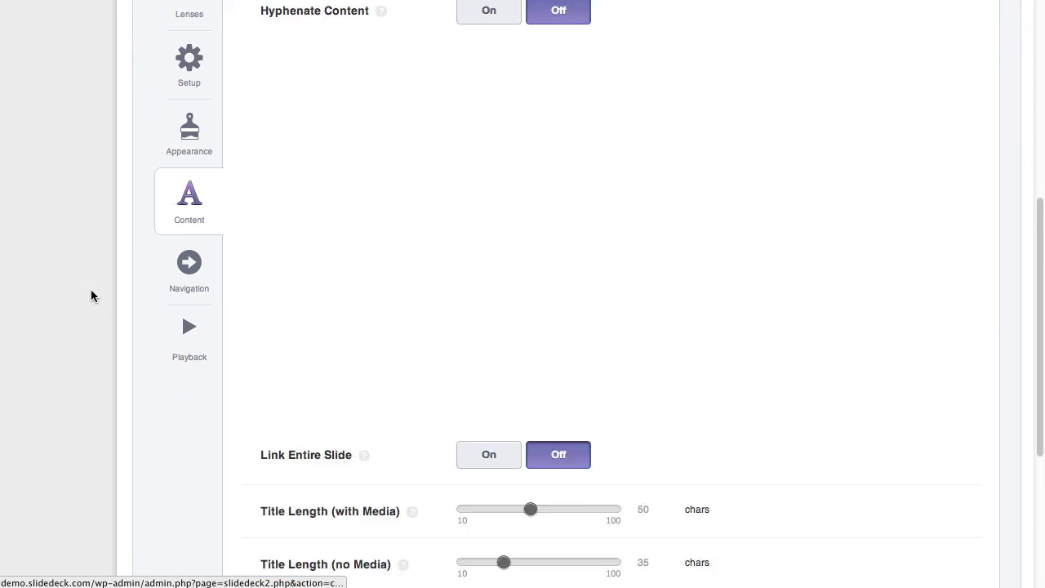
scroll(376, 383, down, 12)
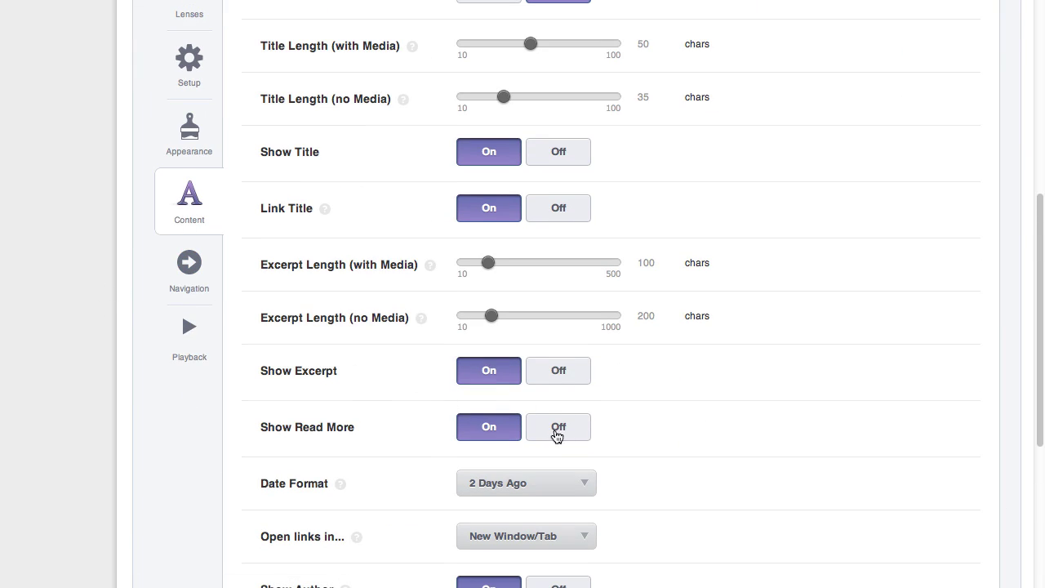
scroll(525, 409, down, 5)
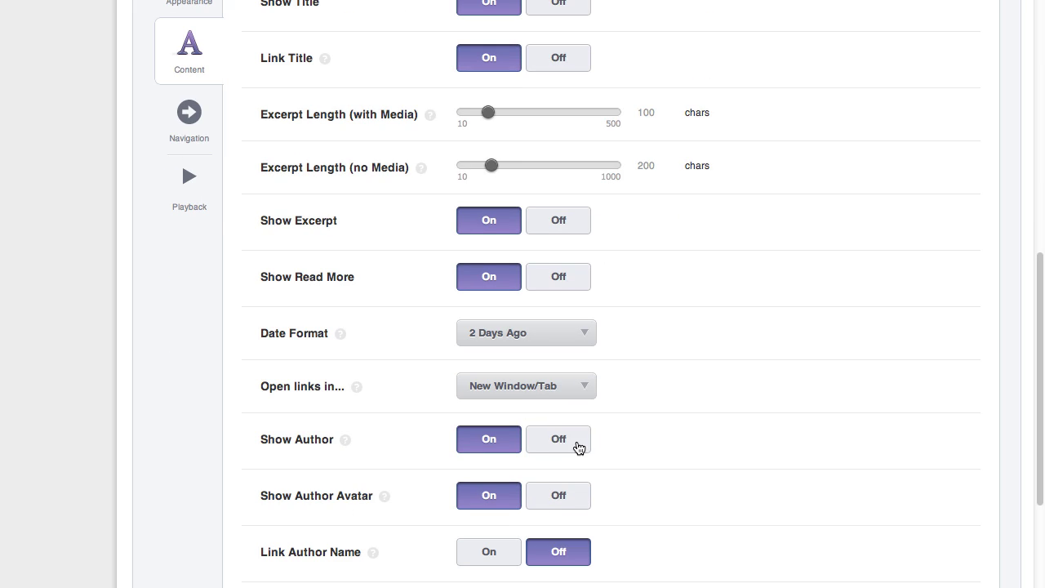
click(578, 445)
click(570, 496)
Turn off Show Read More so slides drop the Read More link
scroll(814, 457, up, 15)
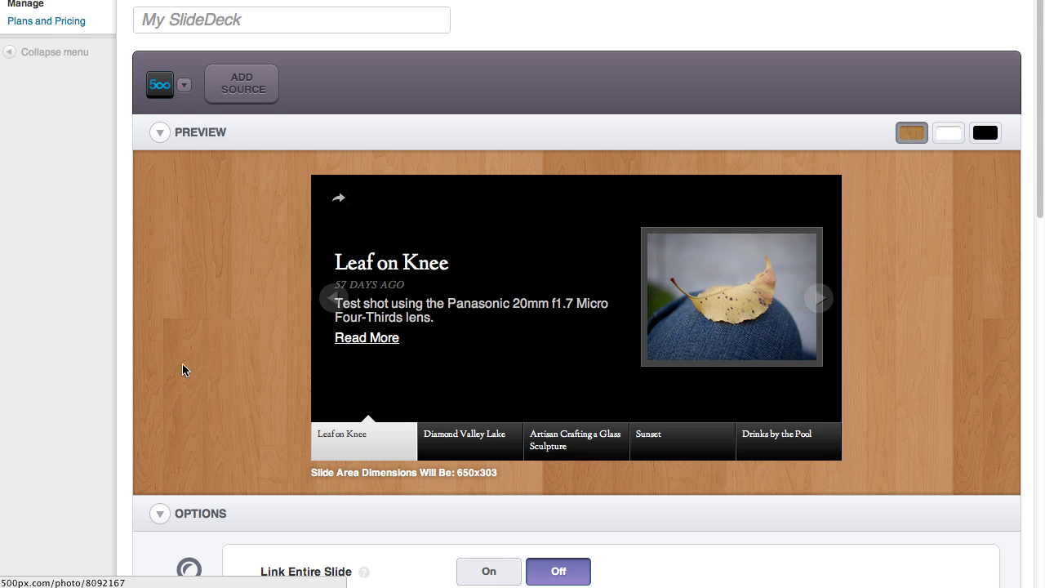
scroll(183, 364, down, 15)
mouse_move(374, 358)
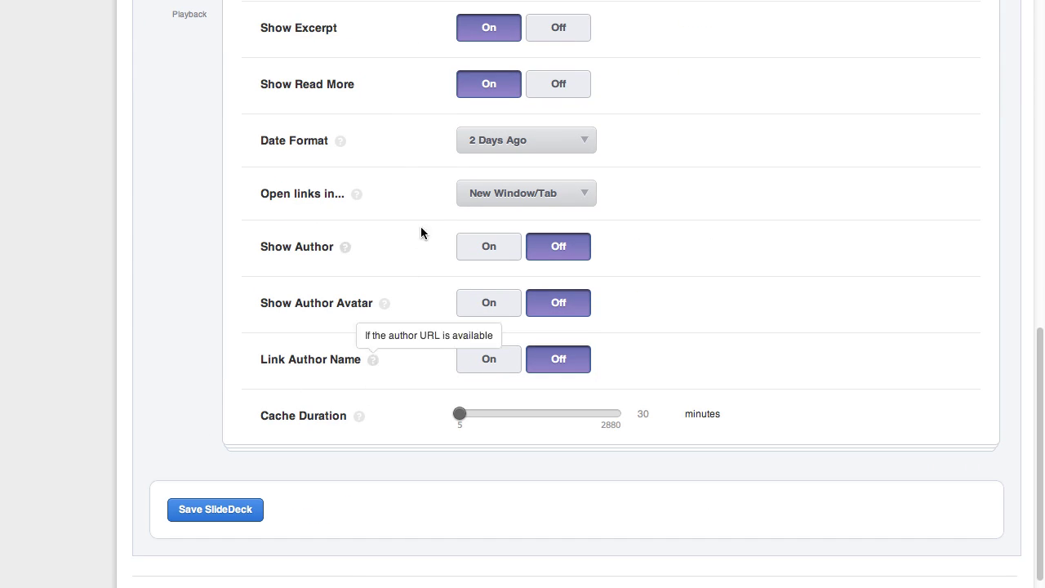
click(560, 87)
scroll(340, 337, up, 10)
scroll(299, 326, up, 5)
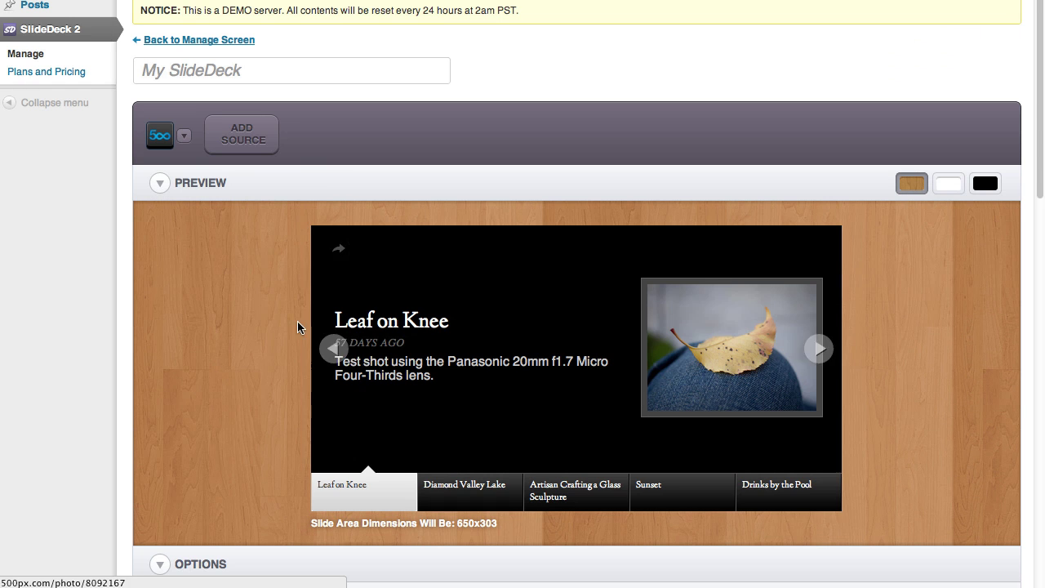
scroll(280, 327, down, 2)
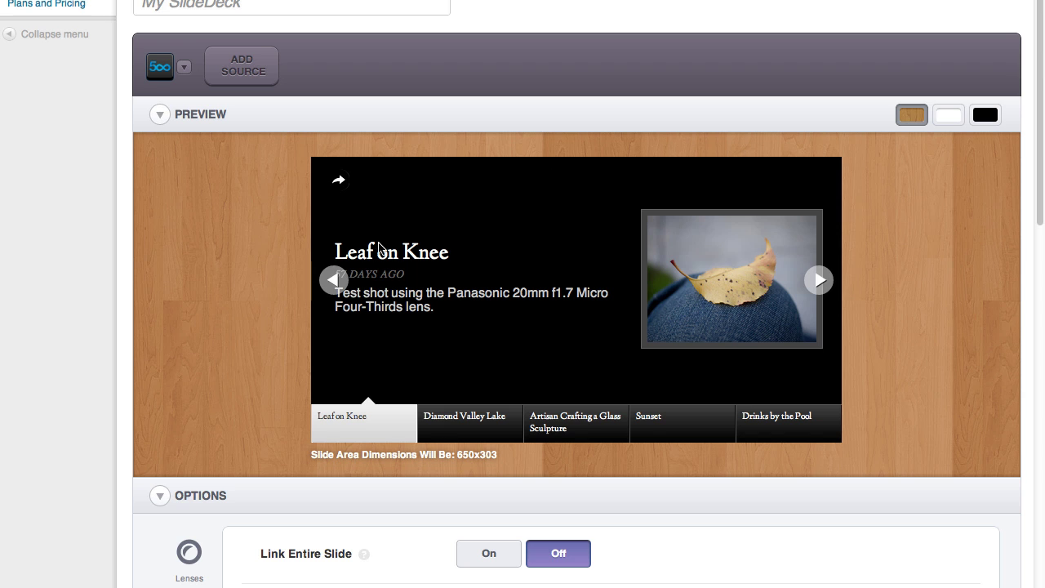
scroll(185, 310, down, 1)
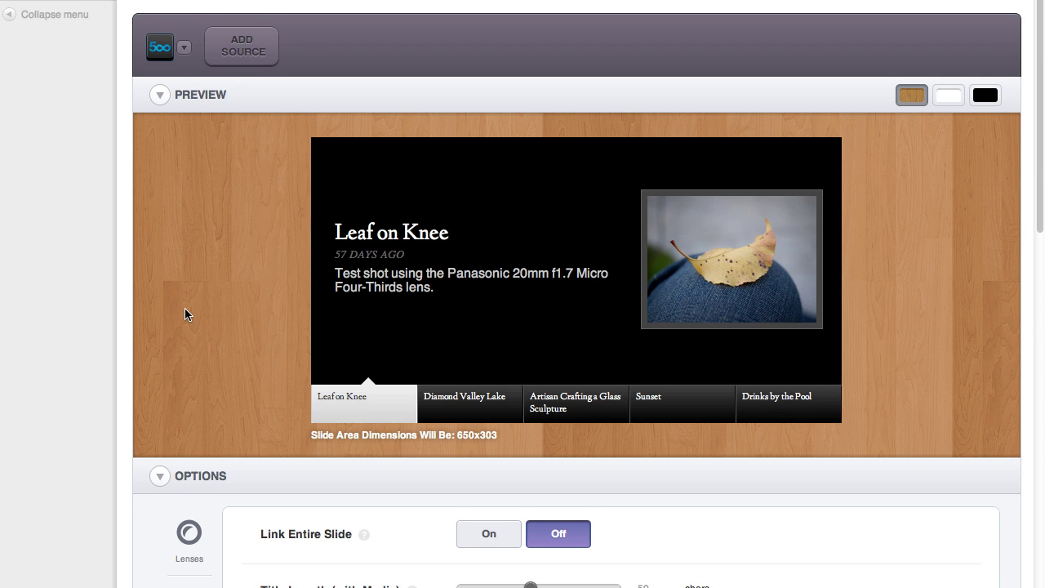
scroll(184, 307, down, 10)
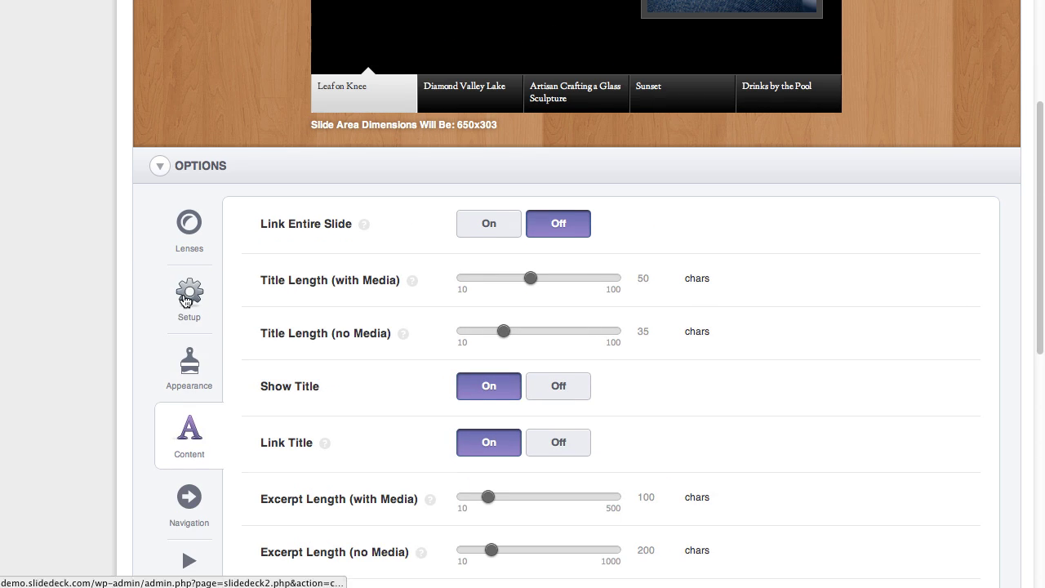
Turn on Transparent Background in the Appearance options
click(170, 372)
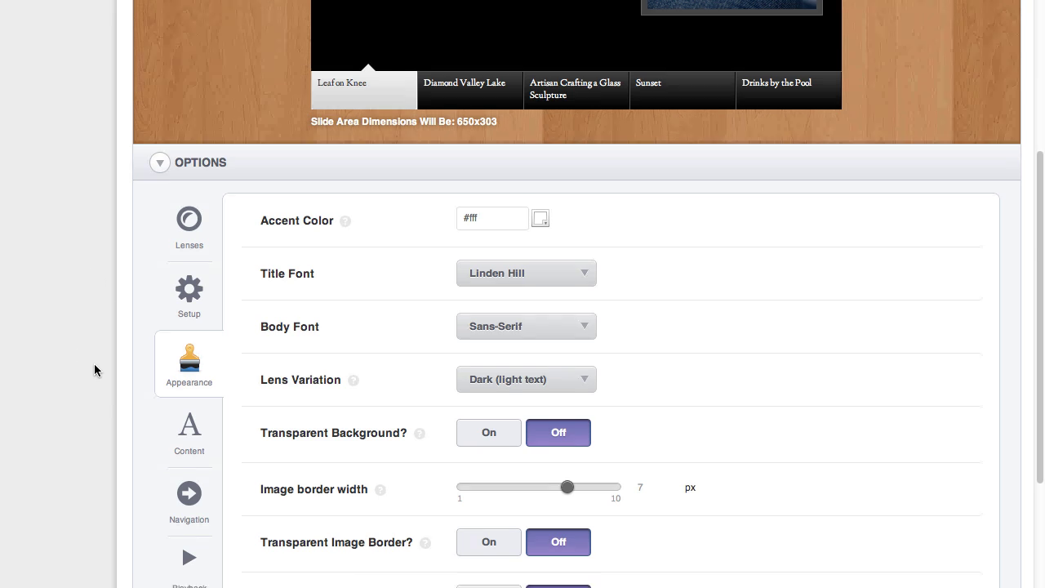
scroll(94, 366, down, 7)
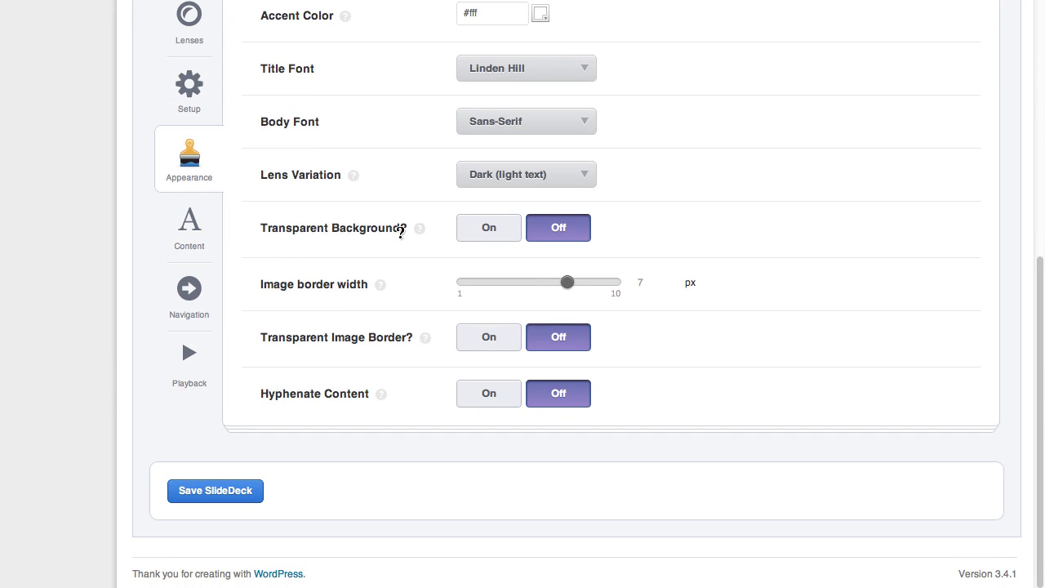
click(474, 227)
scroll(911, 271, up, 8)
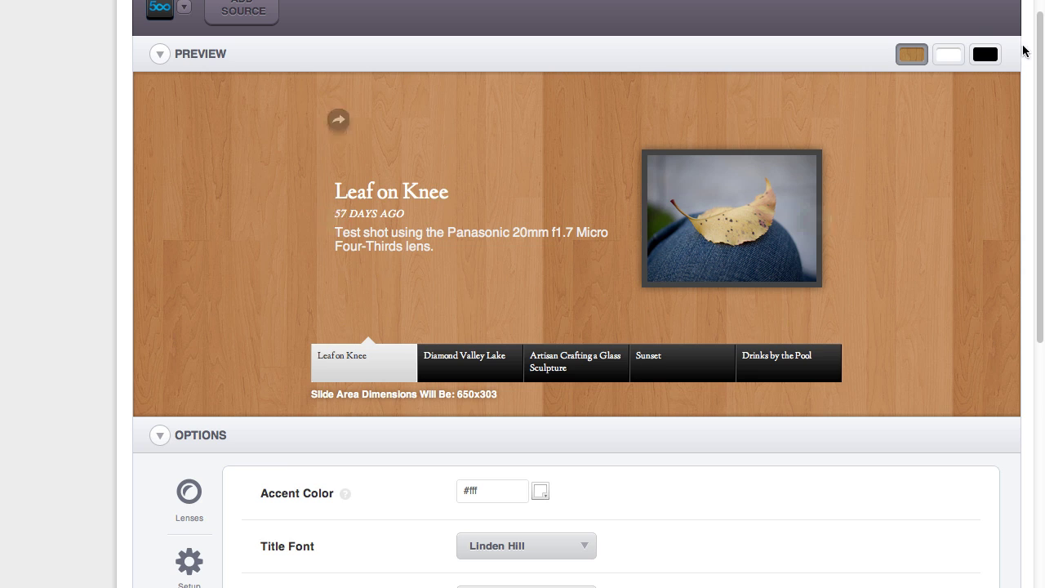
Preview the deck on white, black, then wood backgrounds
click(947, 53)
click(987, 57)
click(911, 56)
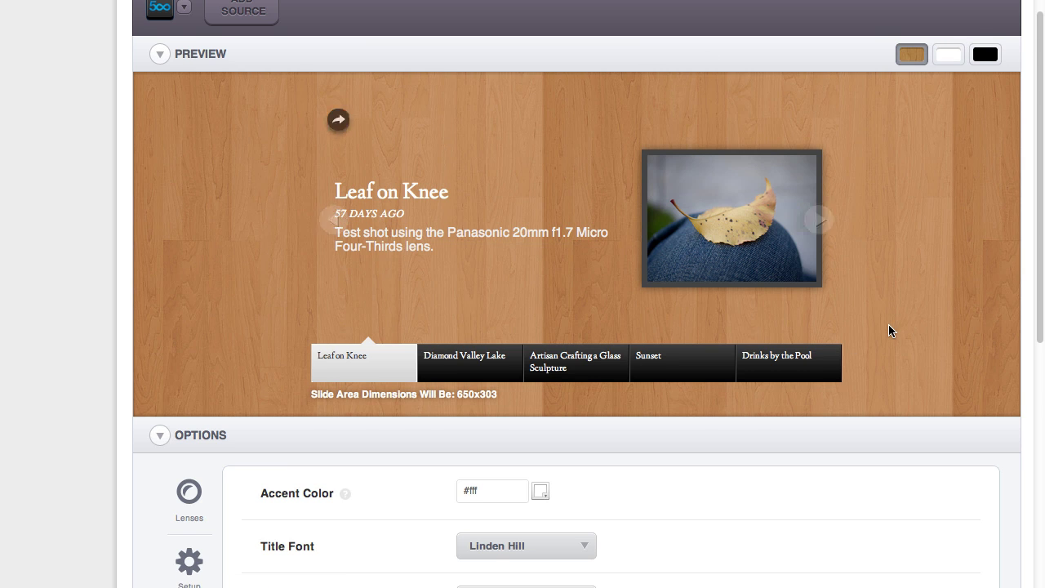
scroll(888, 324, down, 2)
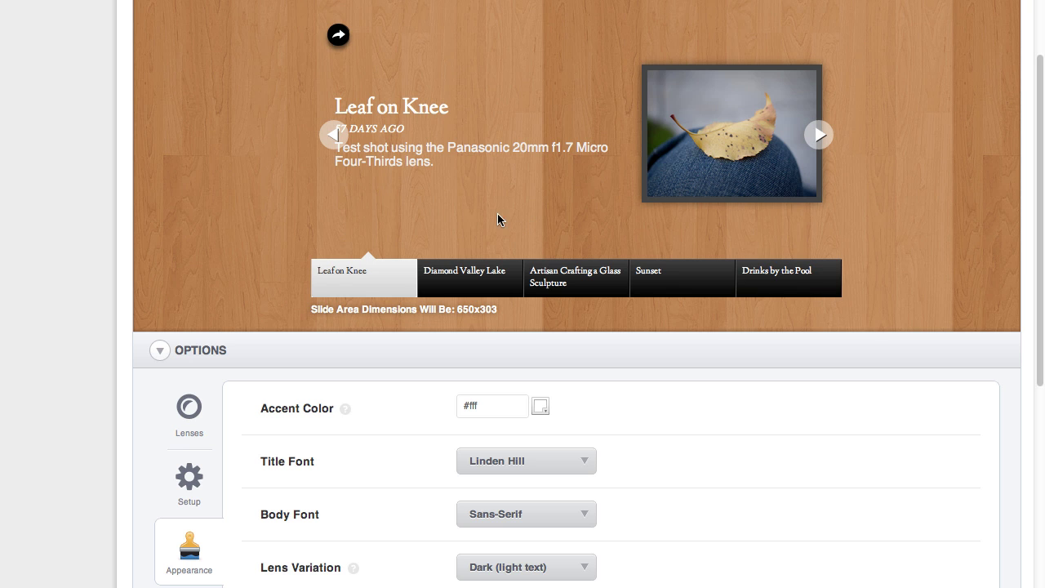
scroll(897, 380, down, 5)
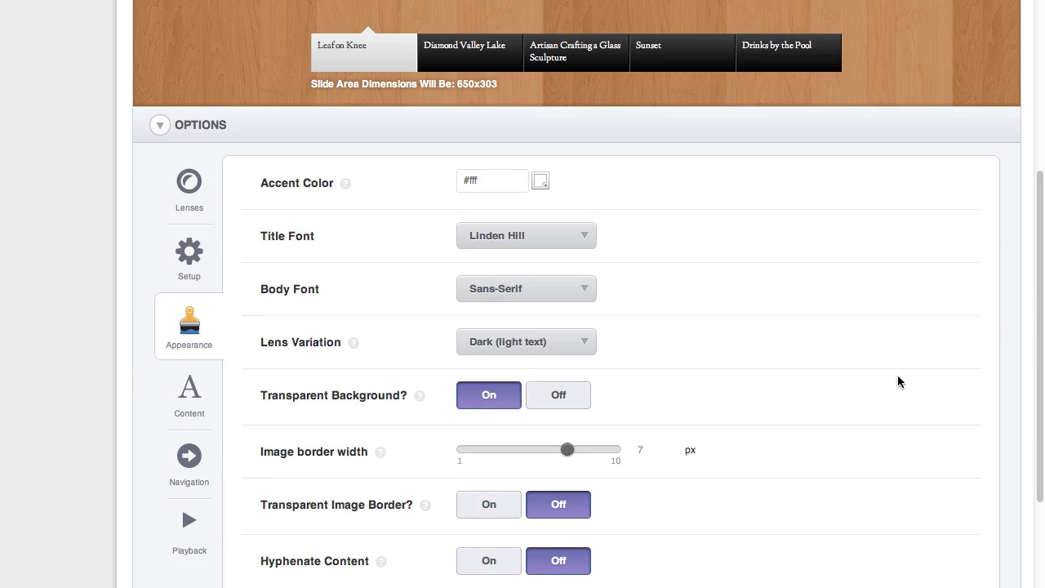
Set the Navigation Type to Dots in the Navigation options
scroll(870, 389, down, 4)
click(191, 298)
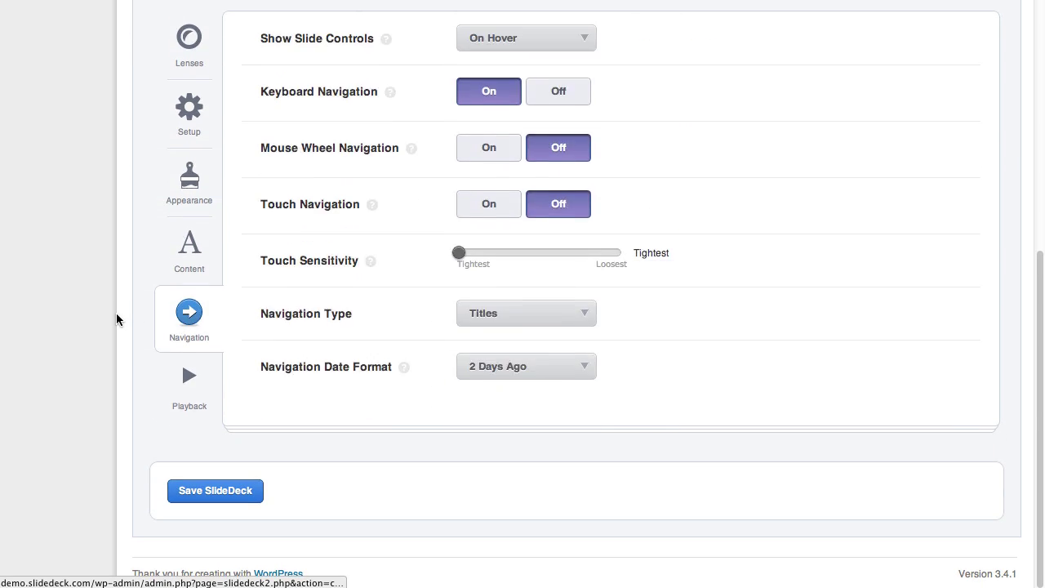
scroll(115, 313, up, 3)
click(543, 430)
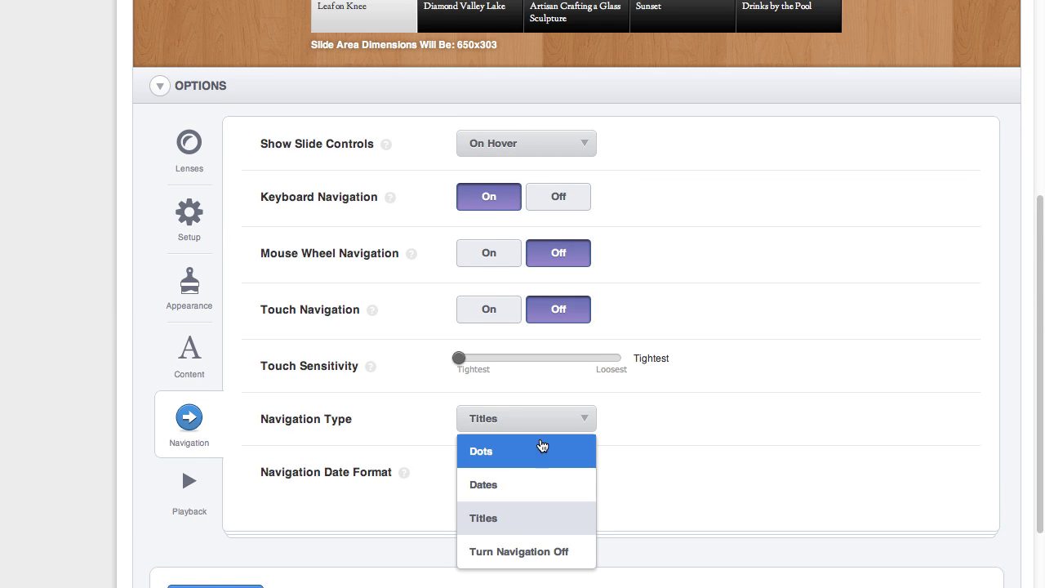
click(542, 448)
Use the dots to show the Diamond Valley Lake, Artisan and Sunset slides
scroll(823, 458, up, 8)
scroll(830, 463, up, 3)
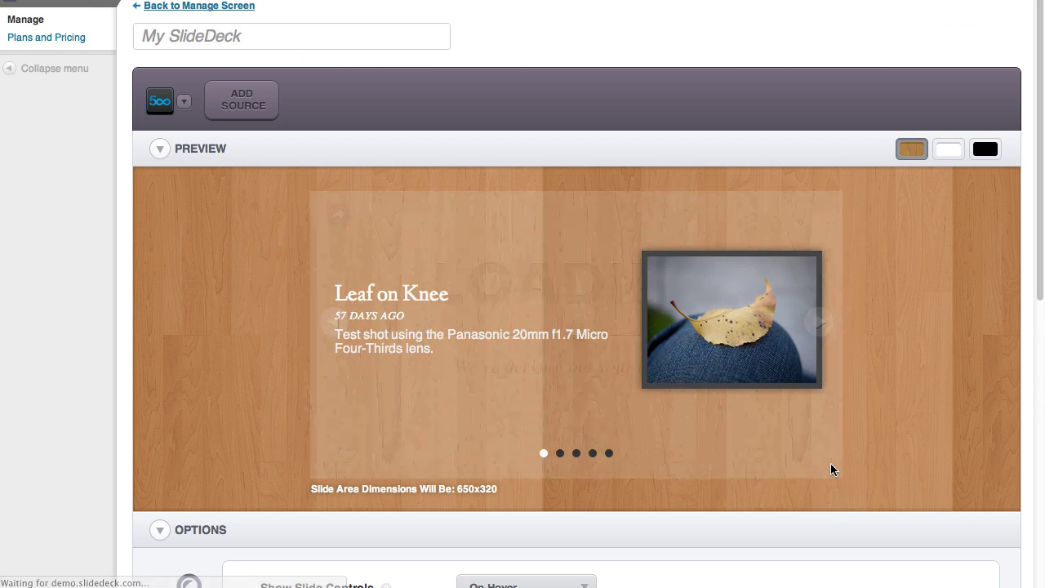
click(560, 454)
click(577, 454)
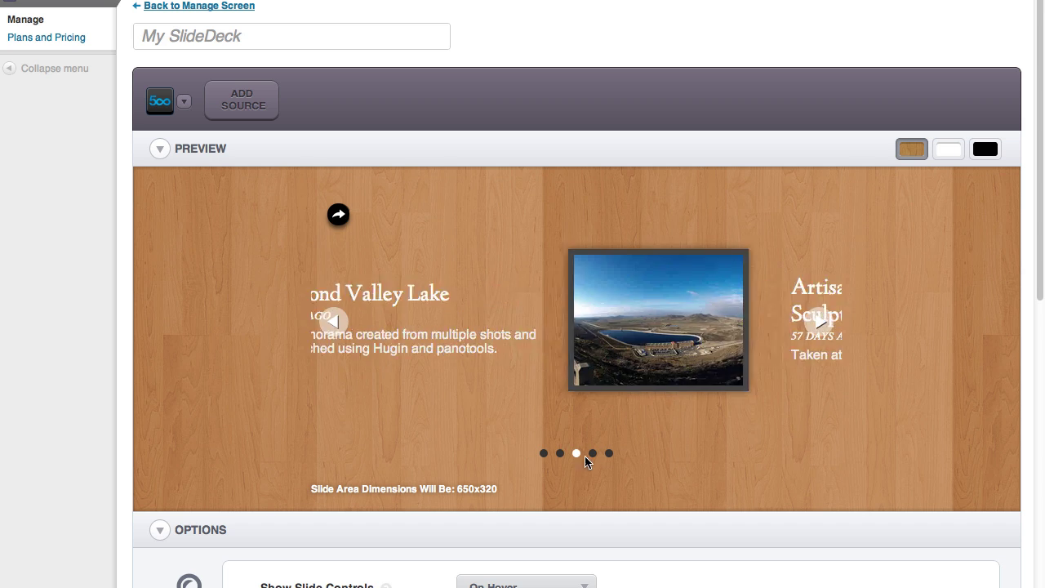
click(593, 454)
Change the Navigation Type to Dates
scroll(722, 524, down, 10)
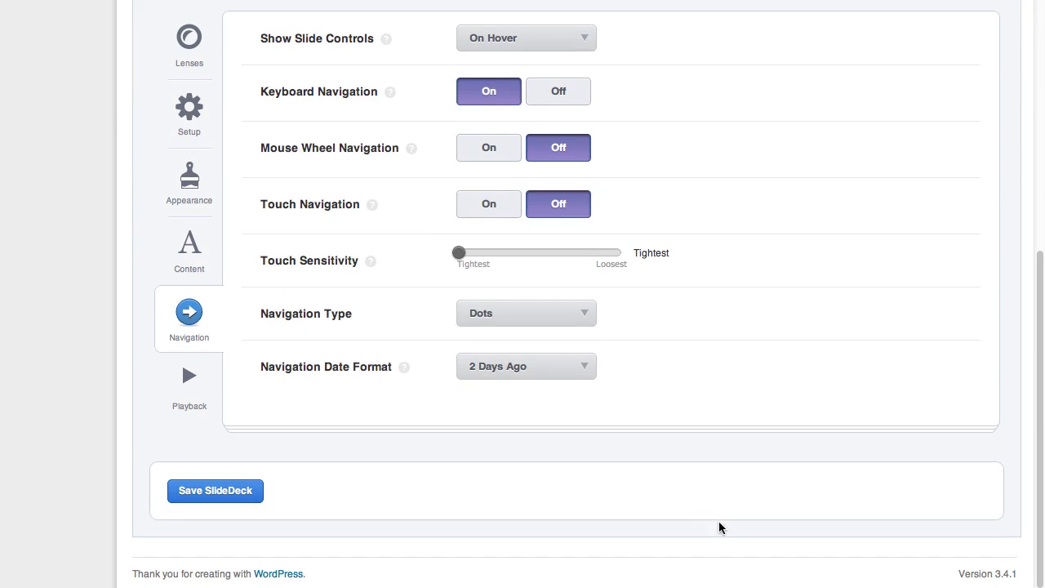
click(562, 321)
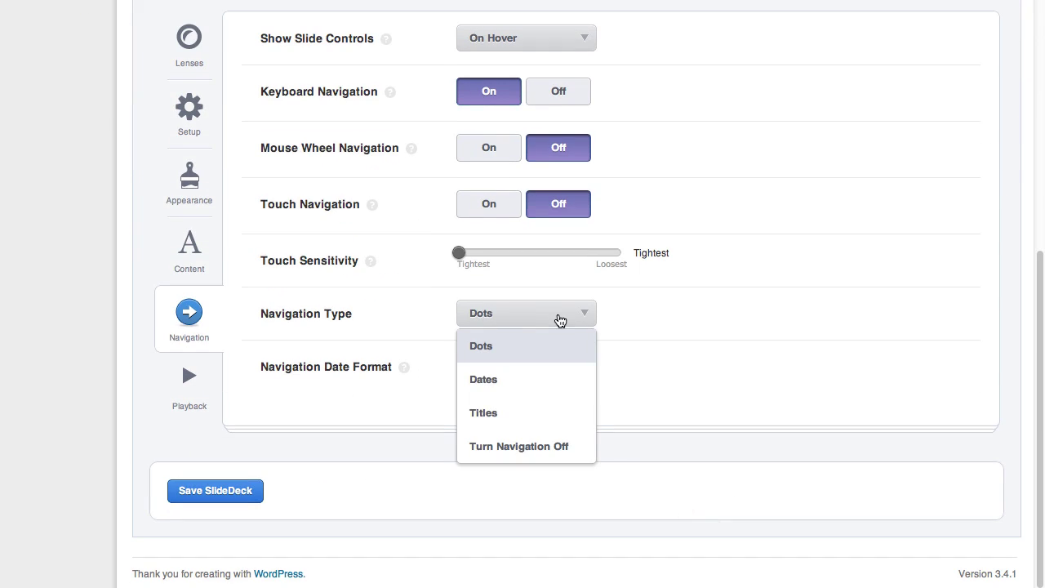
click(531, 380)
scroll(858, 383, up, 9)
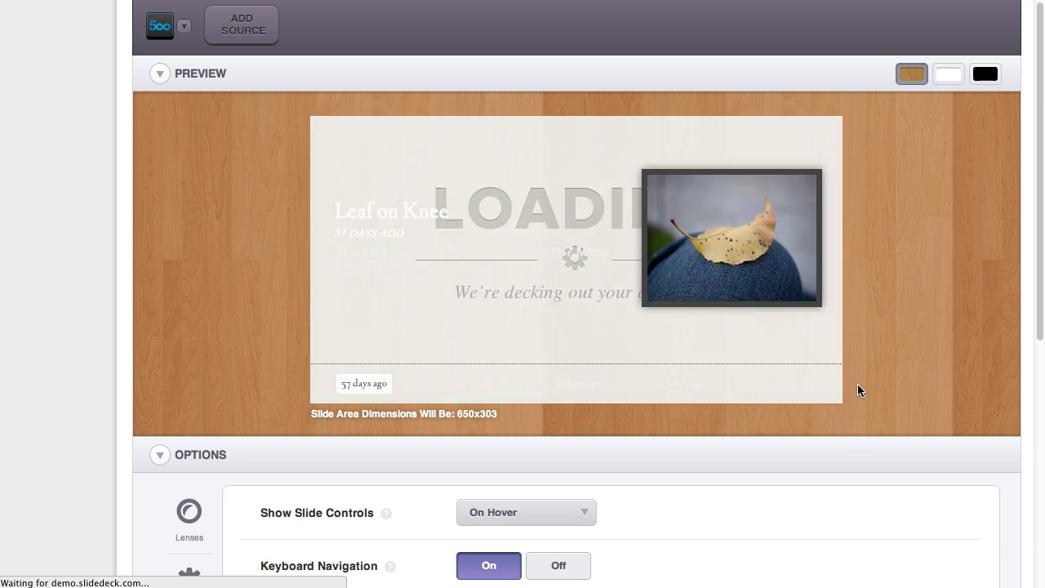
mouse_move(438, 306)
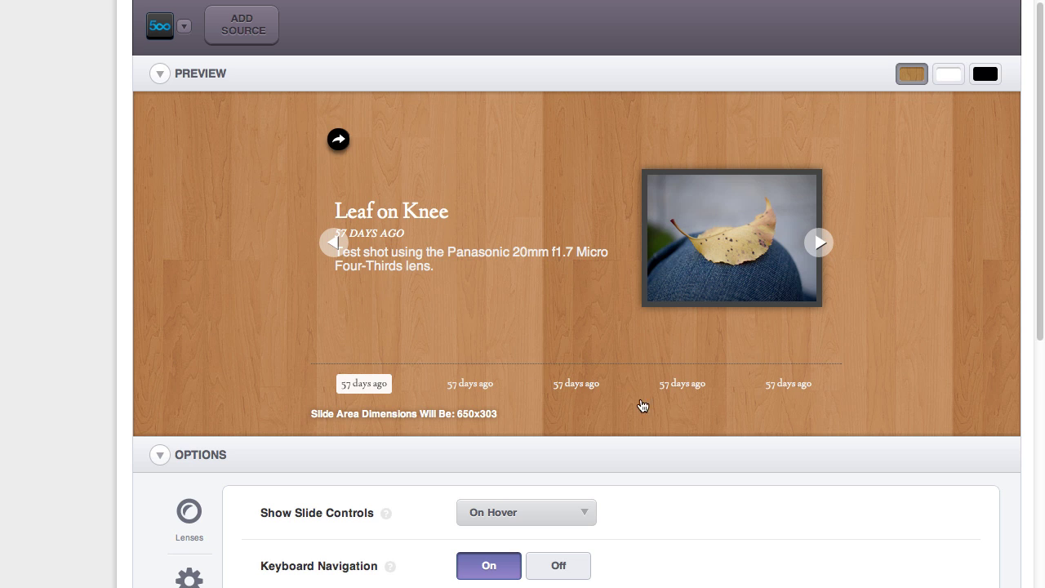
Set the Navigation Date Format to numeric 07/26/2012 style
scroll(869, 376, down, 6)
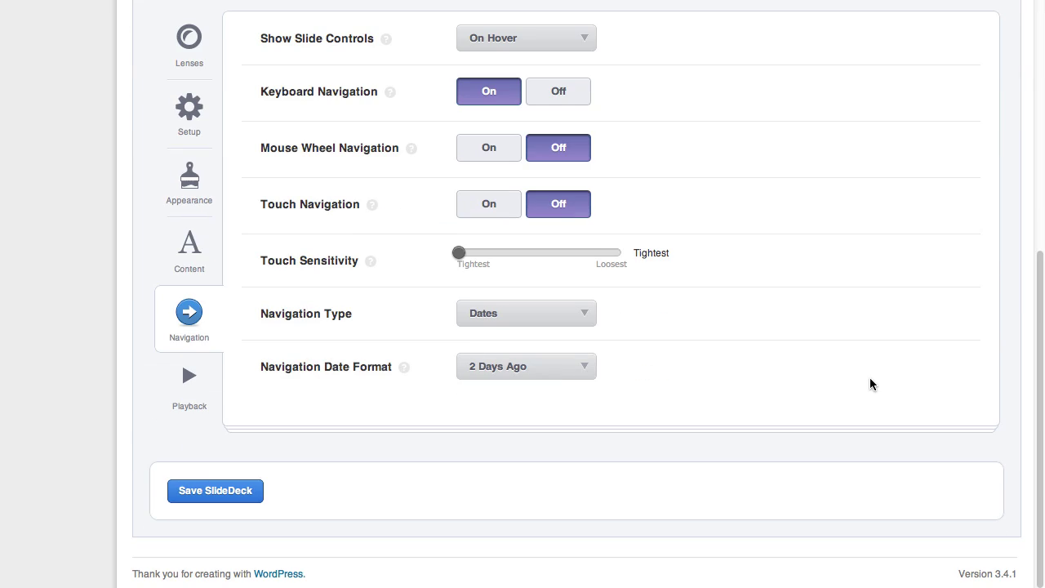
click(553, 374)
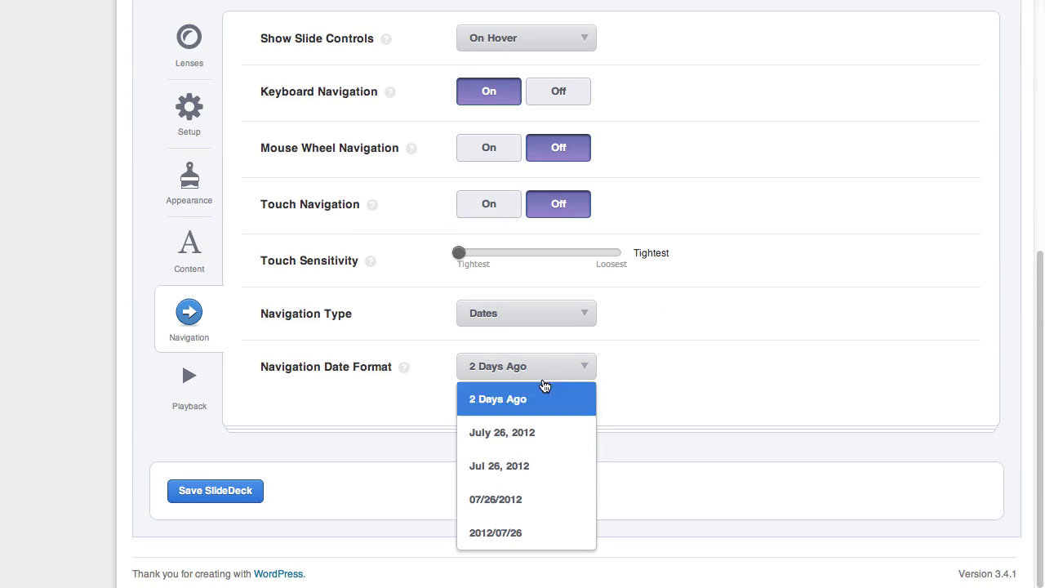
click(545, 497)
scroll(889, 400, up, 6)
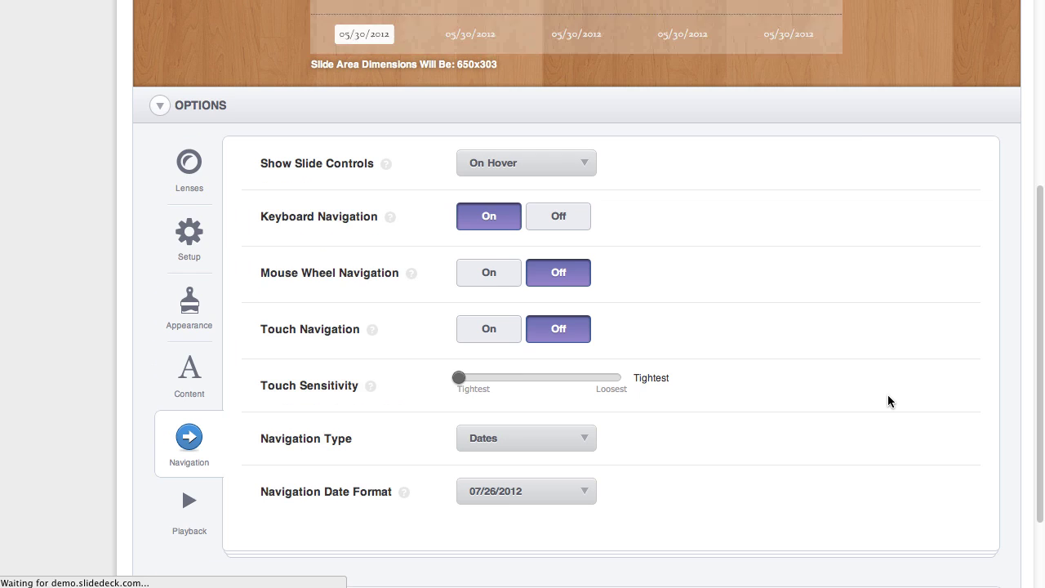
scroll(841, 408, down, 1)
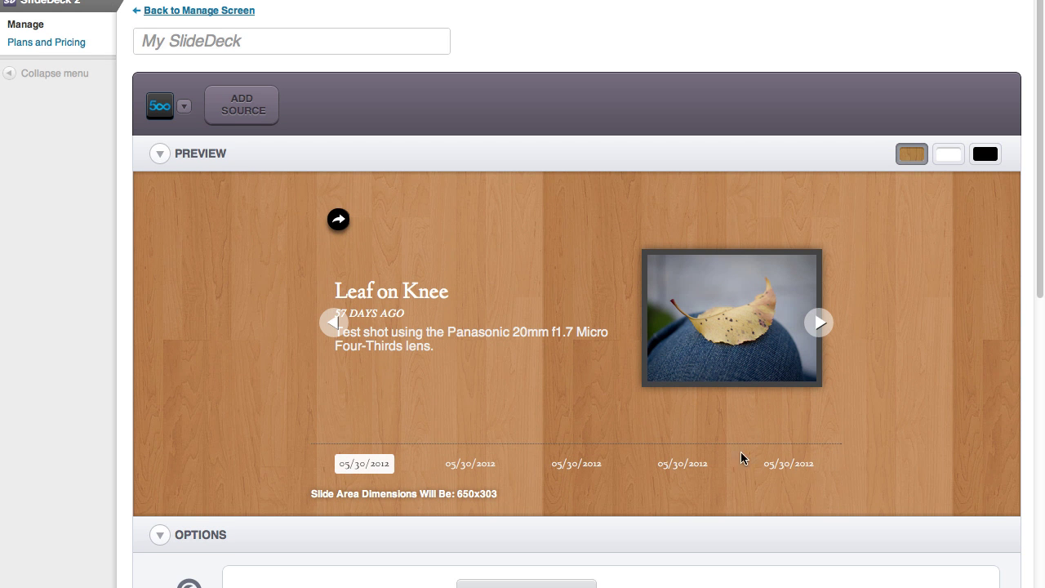
Inspect the slide's date text, then advance the preview to Diamond Valley Lake (05/30/2012)
triple_click(376, 313)
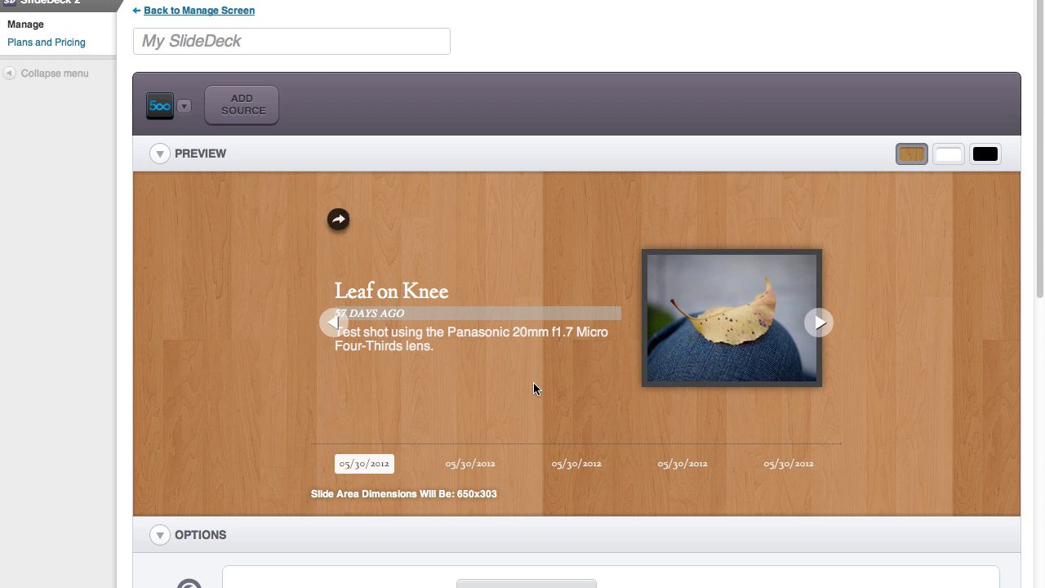
click(517, 398)
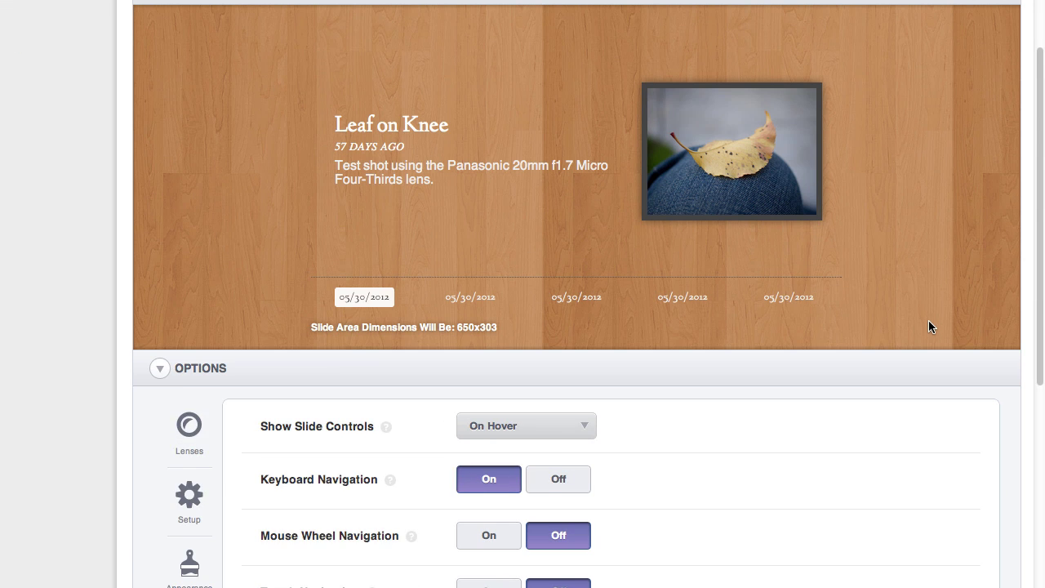
scroll(928, 323, down, 3)
scroll(927, 326, up, 1)
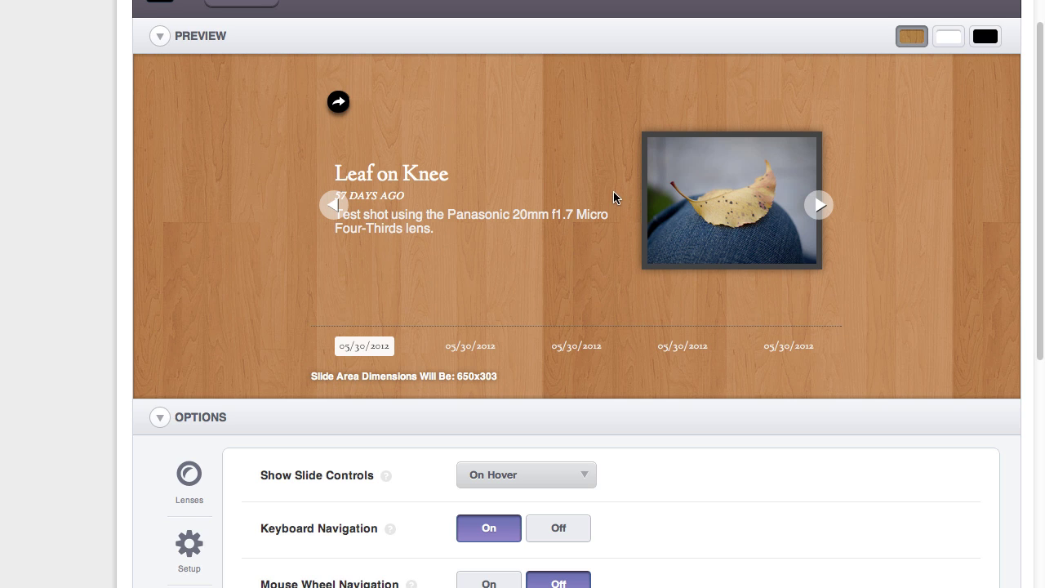
click(818, 209)
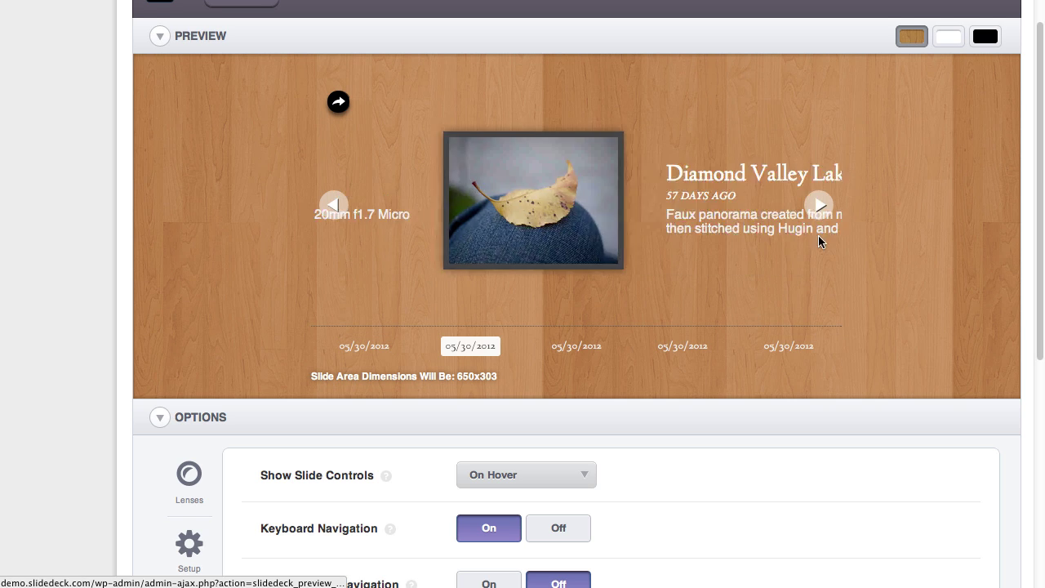
scroll(172, 315, down, 3)
Set Show Overlay to Never on the Setup tab, then go to the Content settings
click(190, 472)
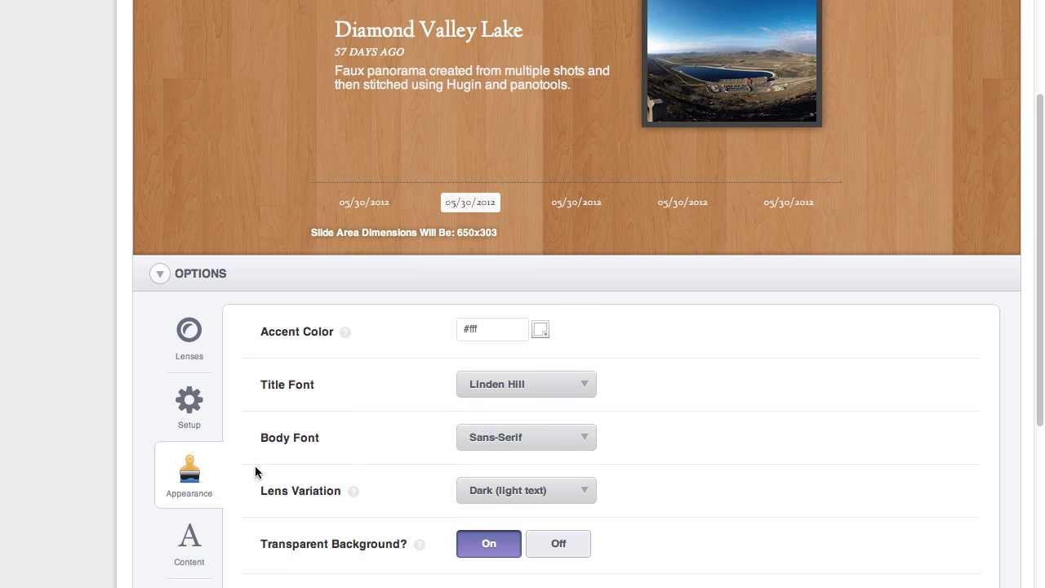
click(194, 413)
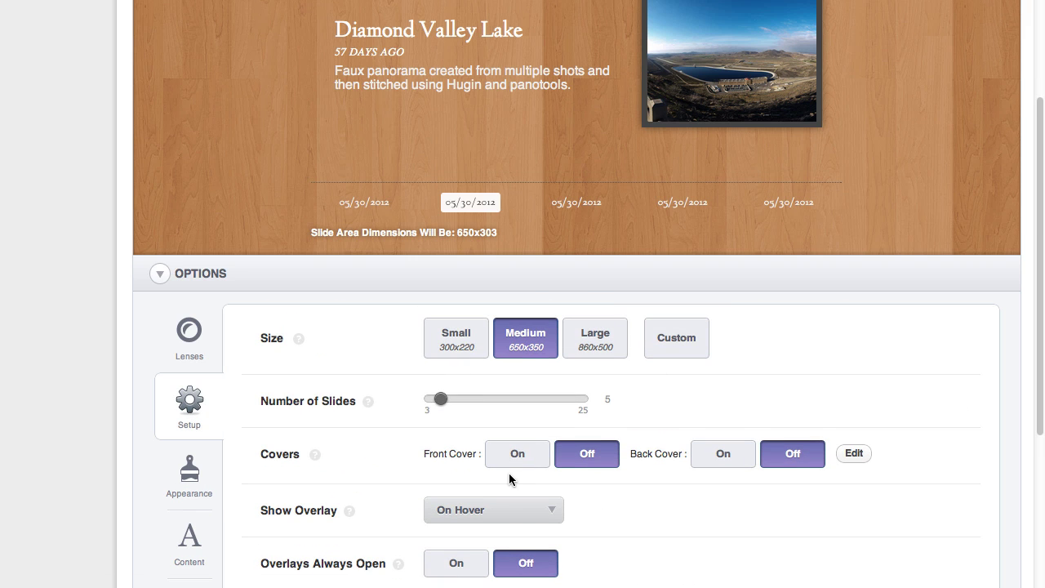
click(484, 513)
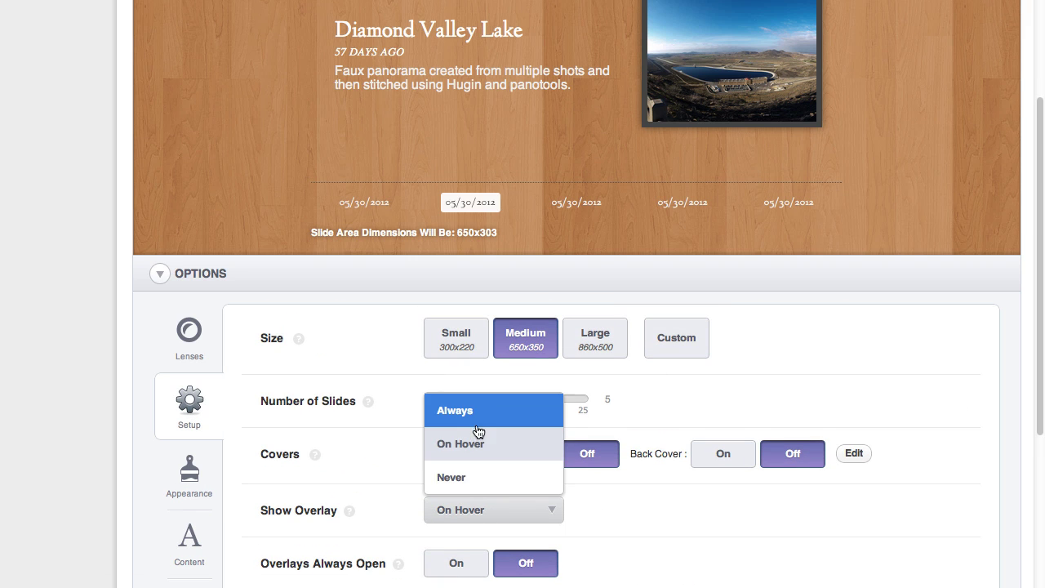
click(479, 476)
scroll(621, 518, down, 3)
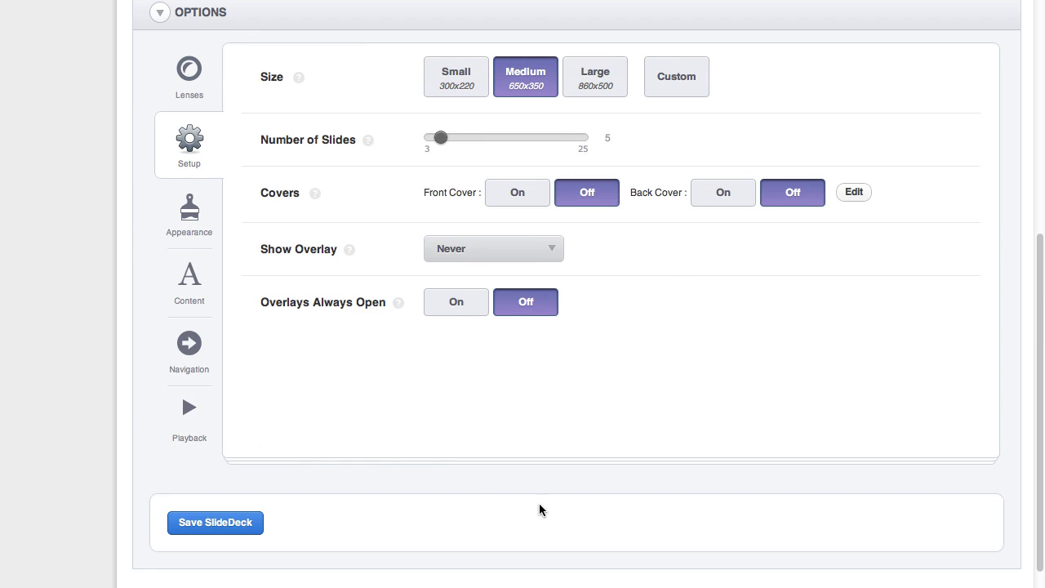
click(200, 342)
click(178, 290)
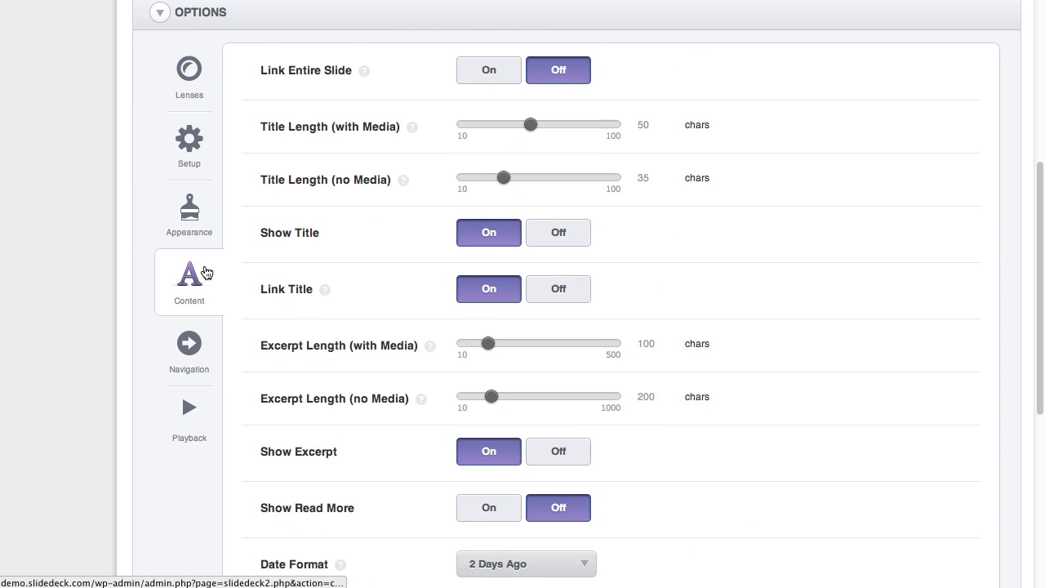
Turn off Show Title and Link Title
click(560, 238)
click(565, 287)
scroll(705, 319, down, 3)
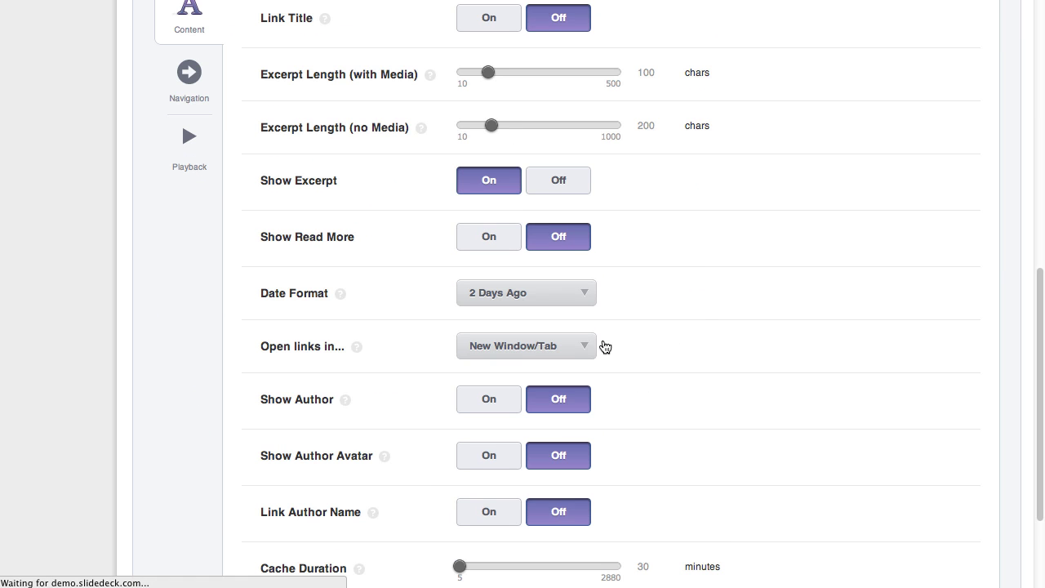
scroll(575, 278, down, 1)
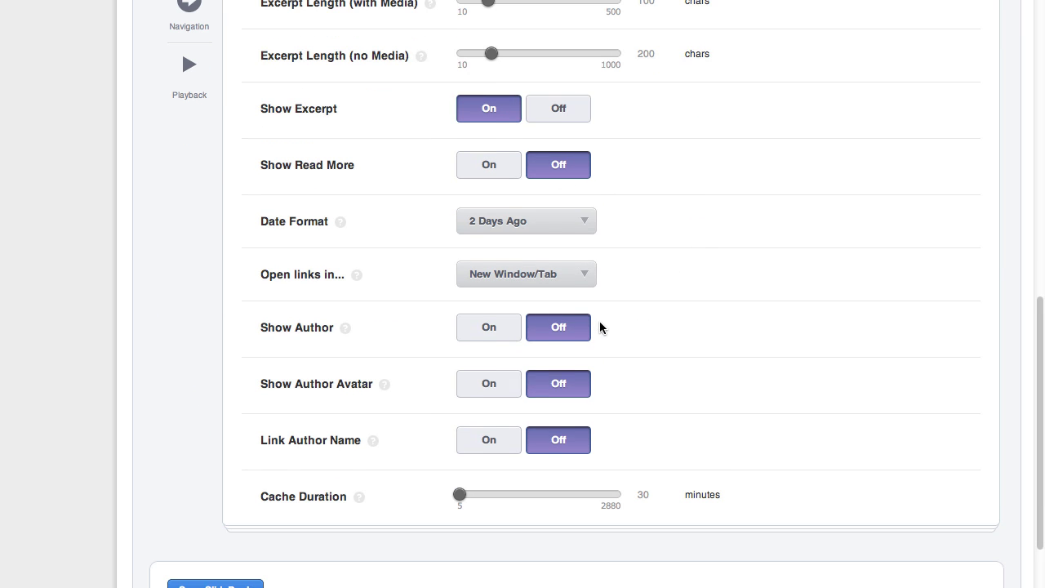
Set Date Format to Do not show and turn off Show Excerpt
click(584, 227)
click(501, 254)
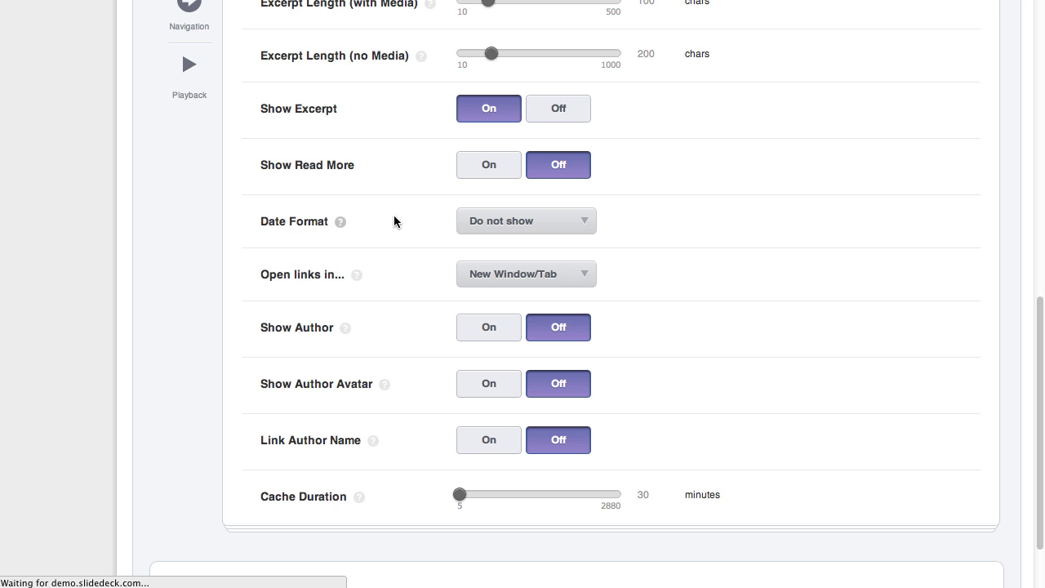
scroll(734, 248, down, 1)
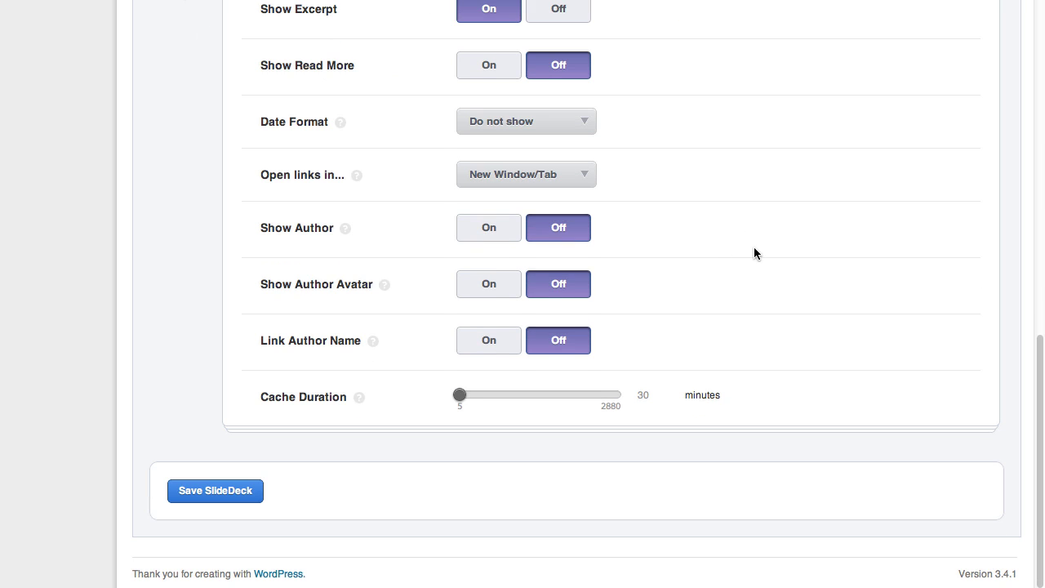
scroll(763, 316, up, 2)
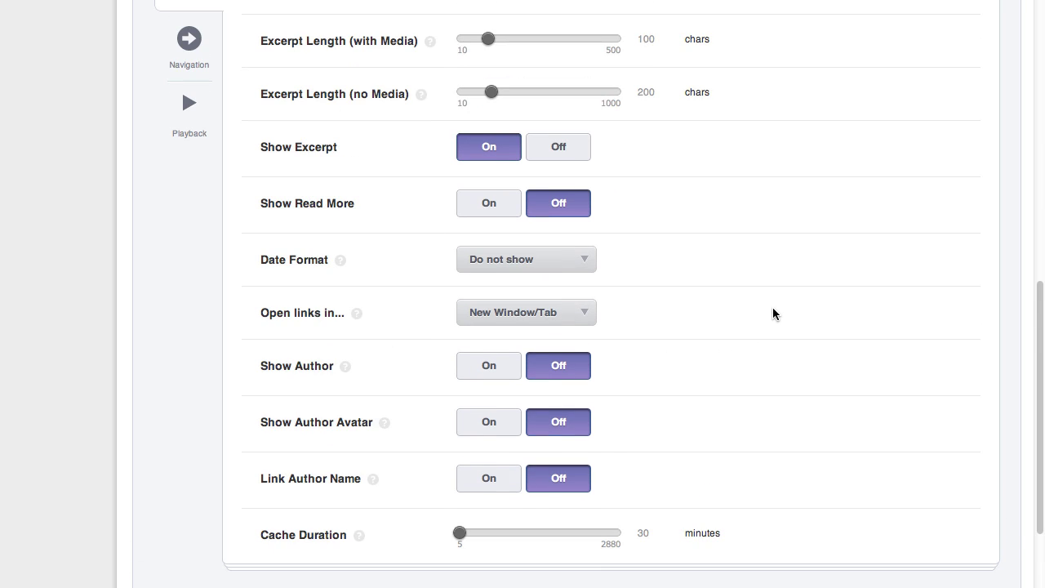
click(576, 149)
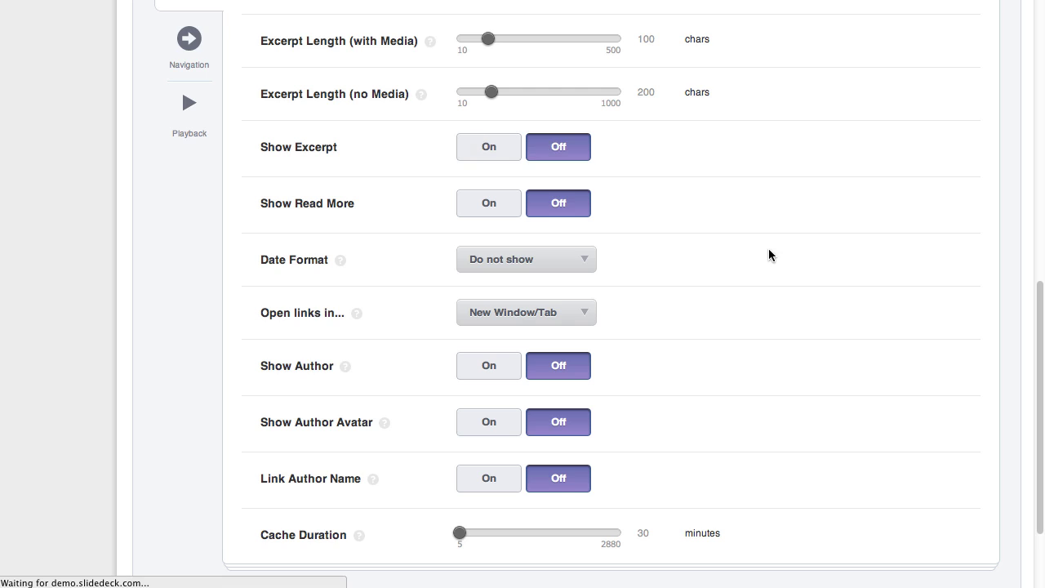
scroll(813, 262, up, 8)
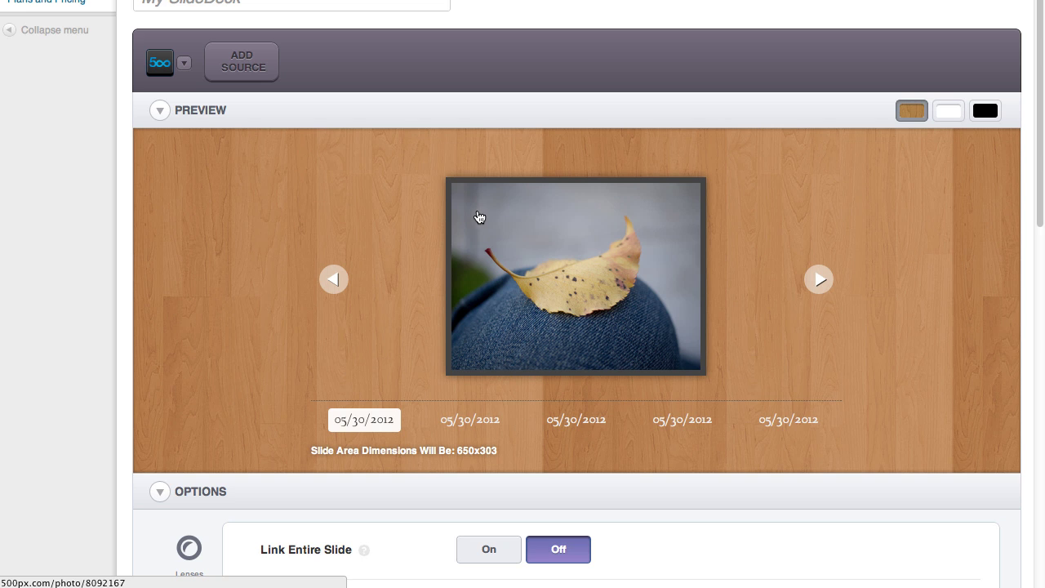
Advance the preview through the photos to the sunset slide
click(818, 280)
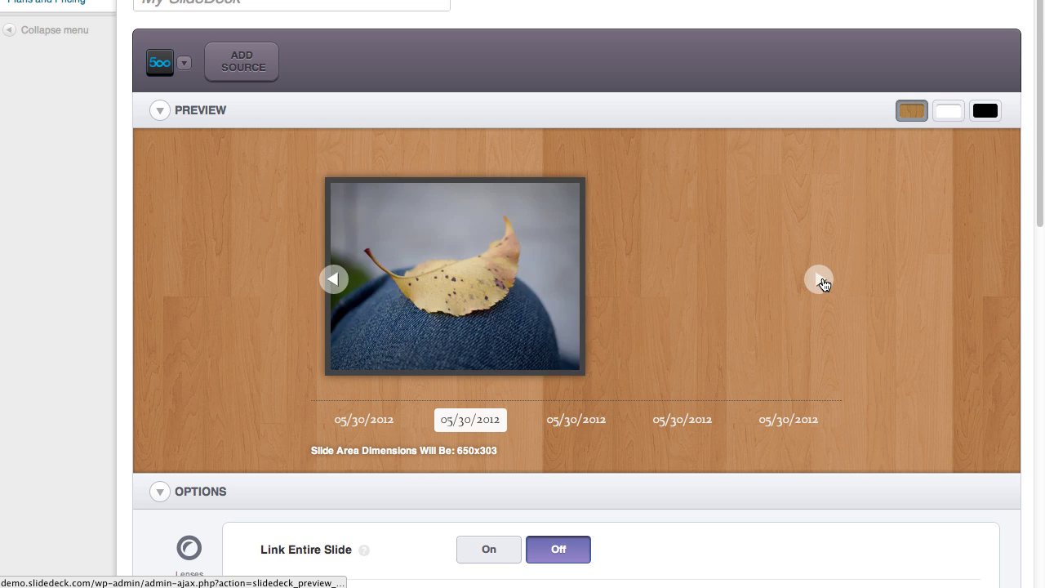
click(818, 280)
click(818, 280)
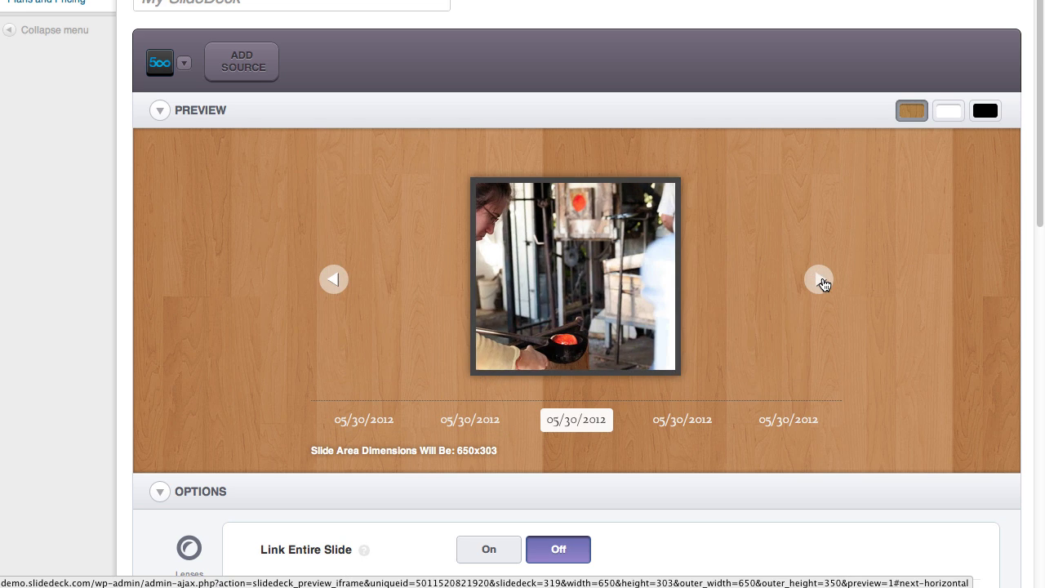
scroll(819, 362, down, 3)
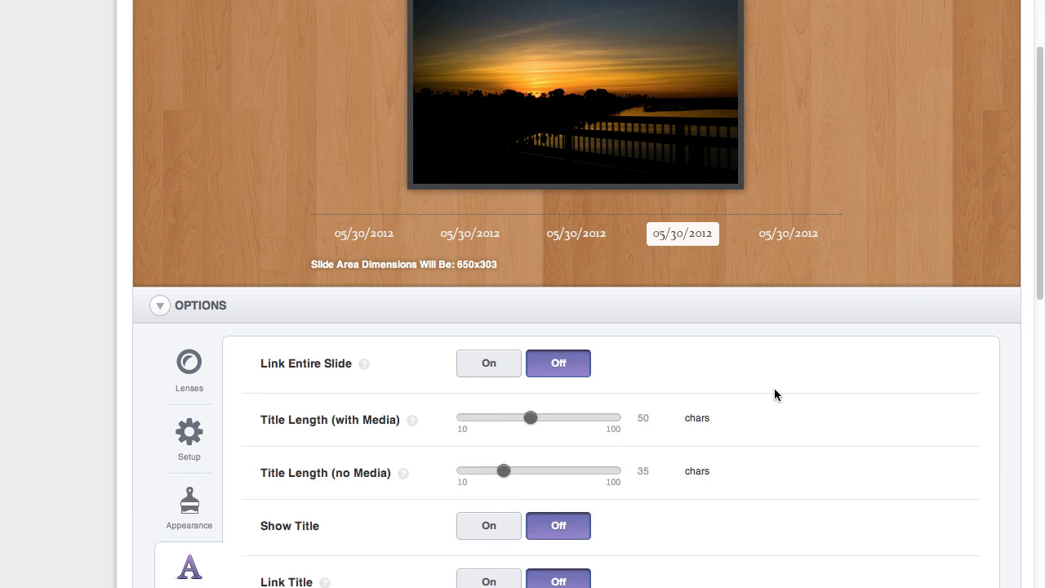
scroll(774, 395, down, 6)
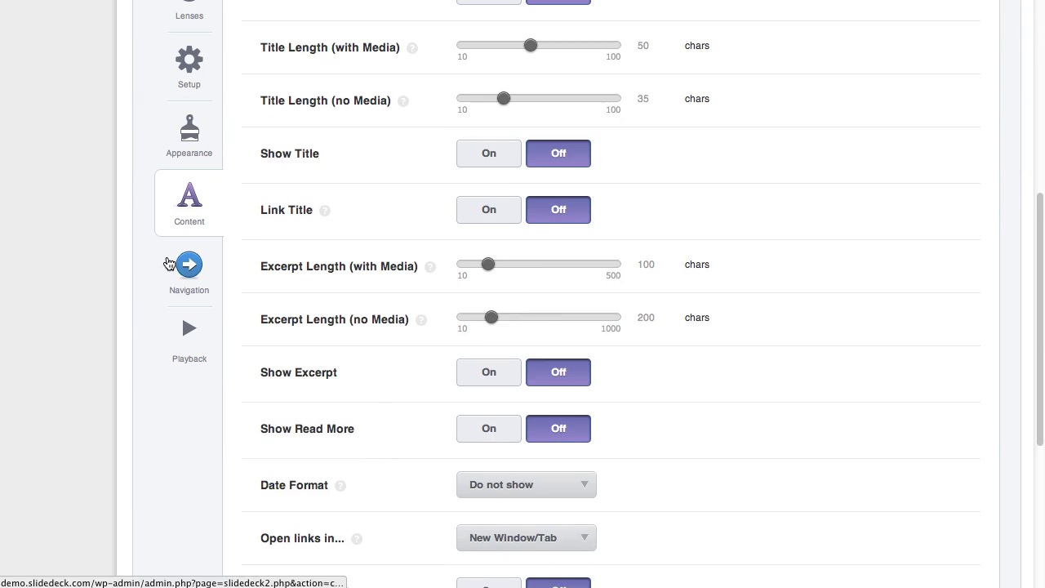
Switch the Navigation Type to Dots
click(186, 264)
click(520, 314)
click(519, 346)
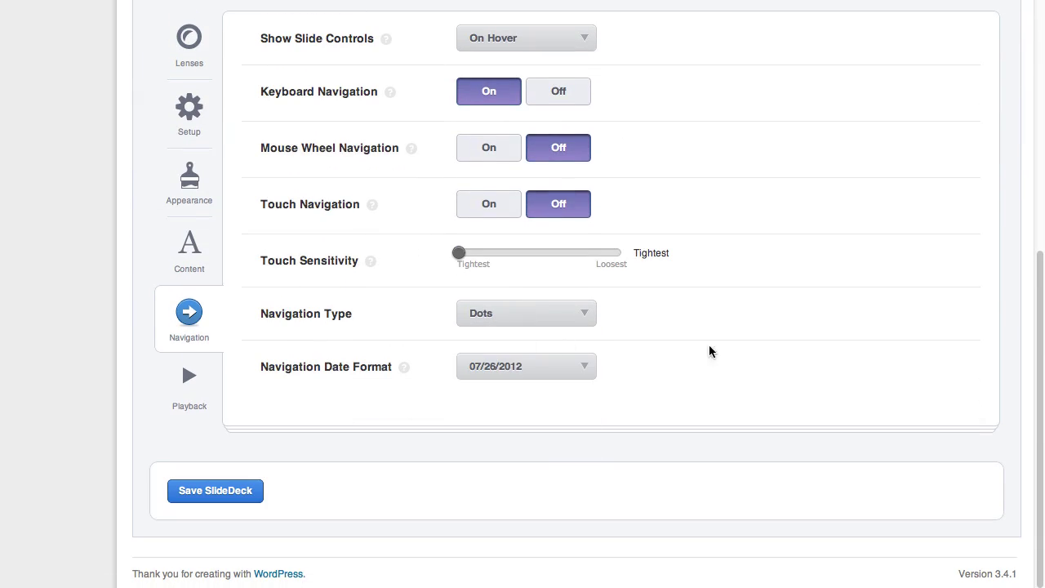
scroll(858, 335, up, 10)
scroll(880, 341, down, 1)
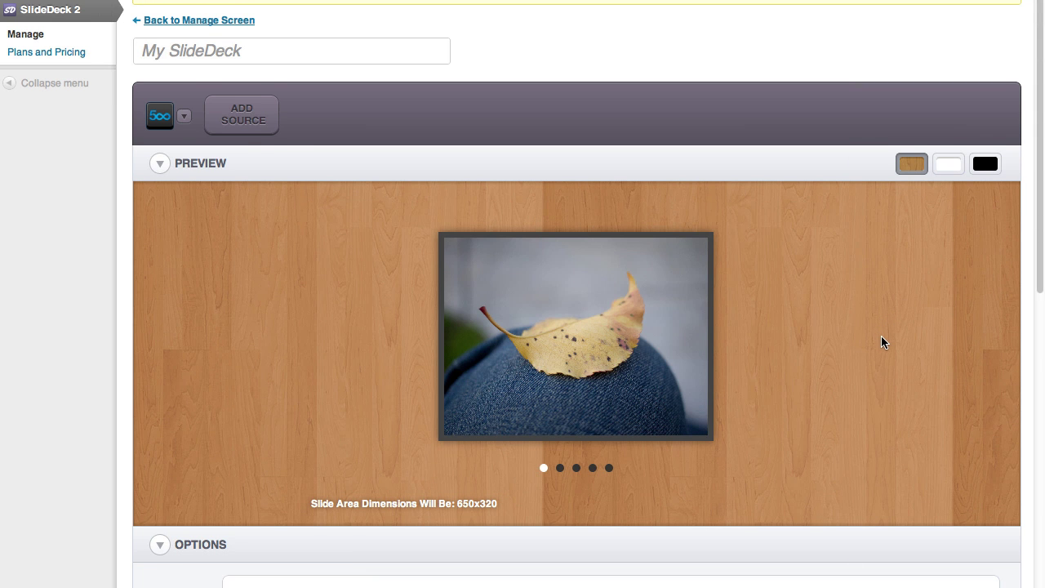
Step through the remaining slides and wrap back to the leaf photo
click(819, 338)
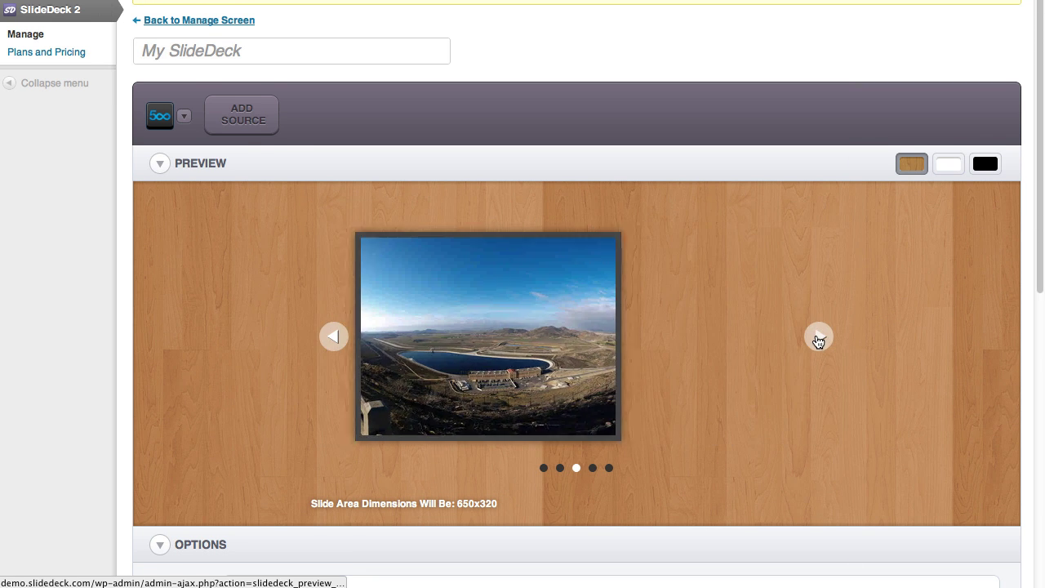
click(818, 337)
click(816, 338)
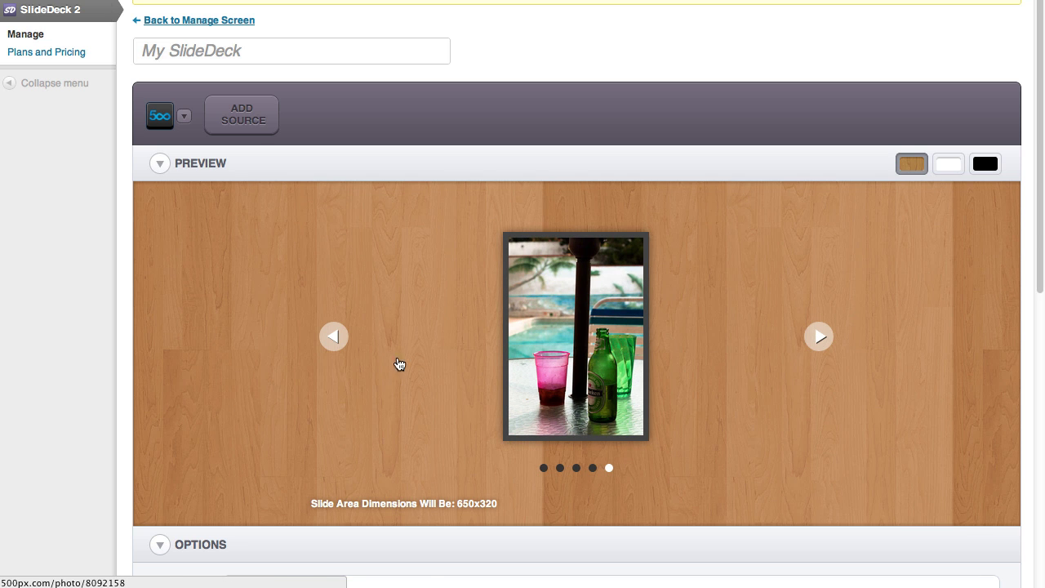
click(334, 337)
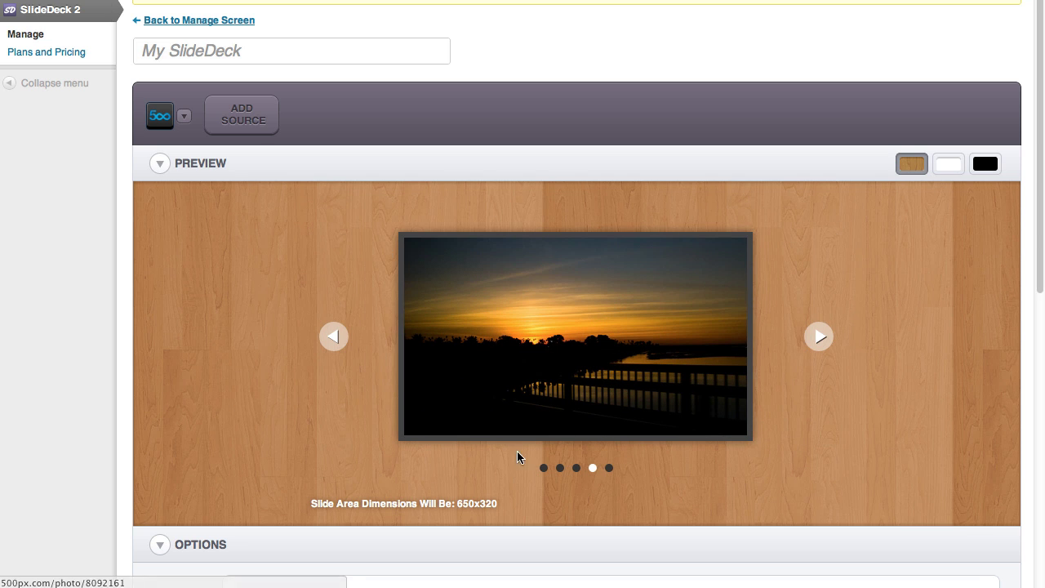
click(818, 338)
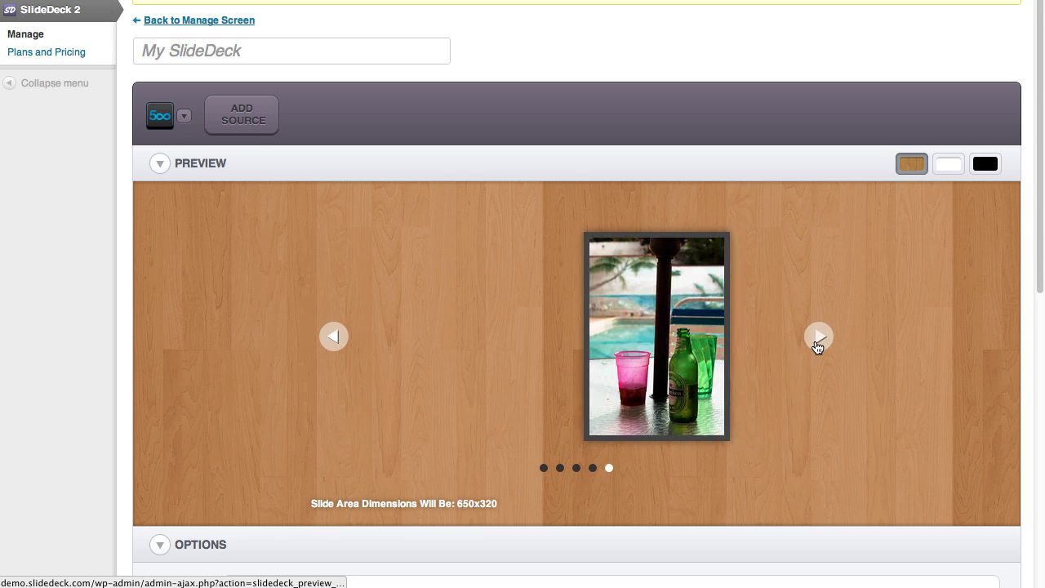
click(818, 338)
Turn Show Excerpt back on in the Content options
scroll(881, 400, down, 5)
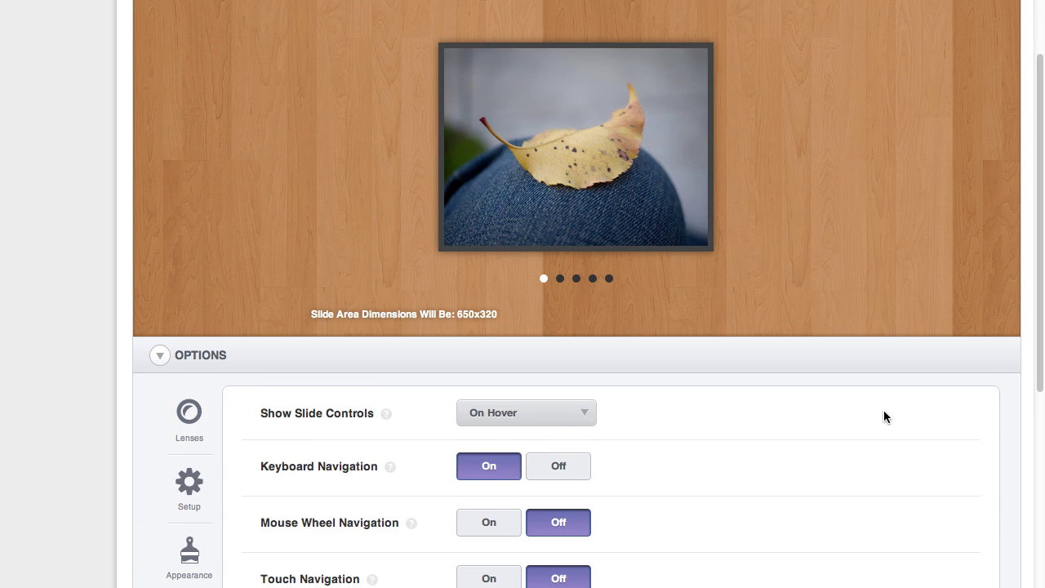
scroll(886, 418, down, 4)
scroll(888, 417, down, 4)
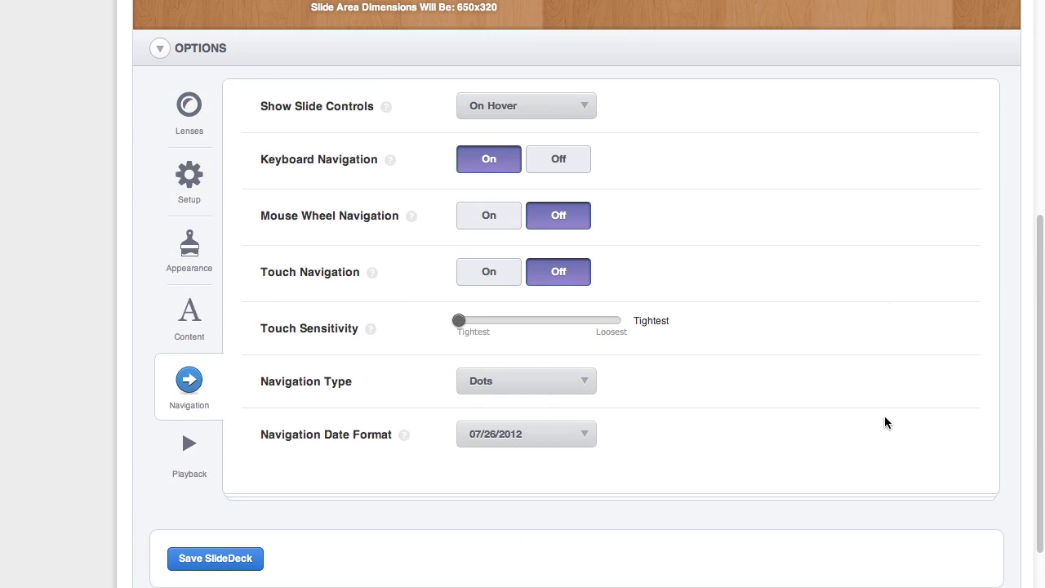
click(171, 335)
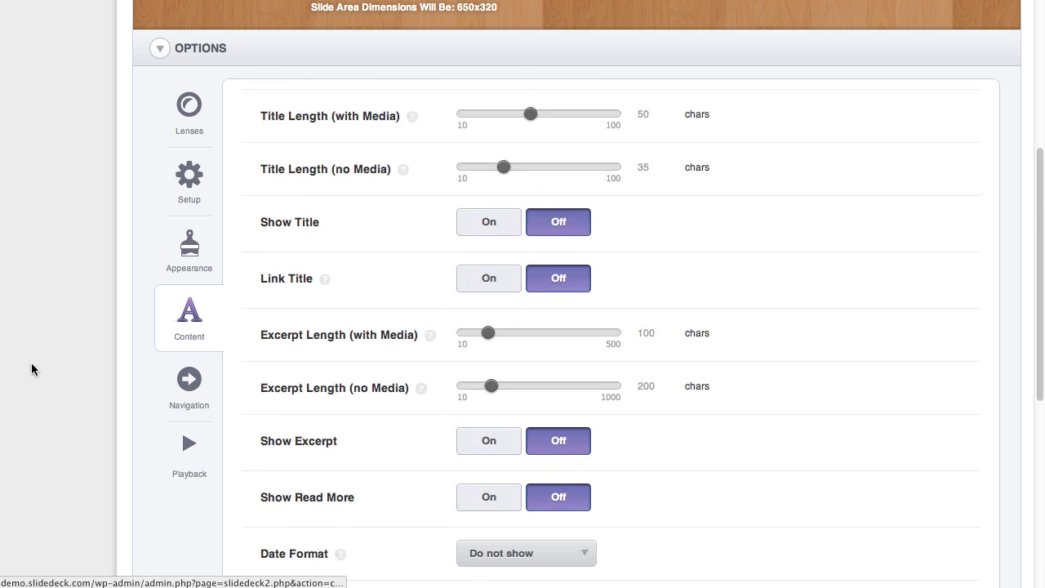
scroll(119, 381, down, 3)
click(493, 382)
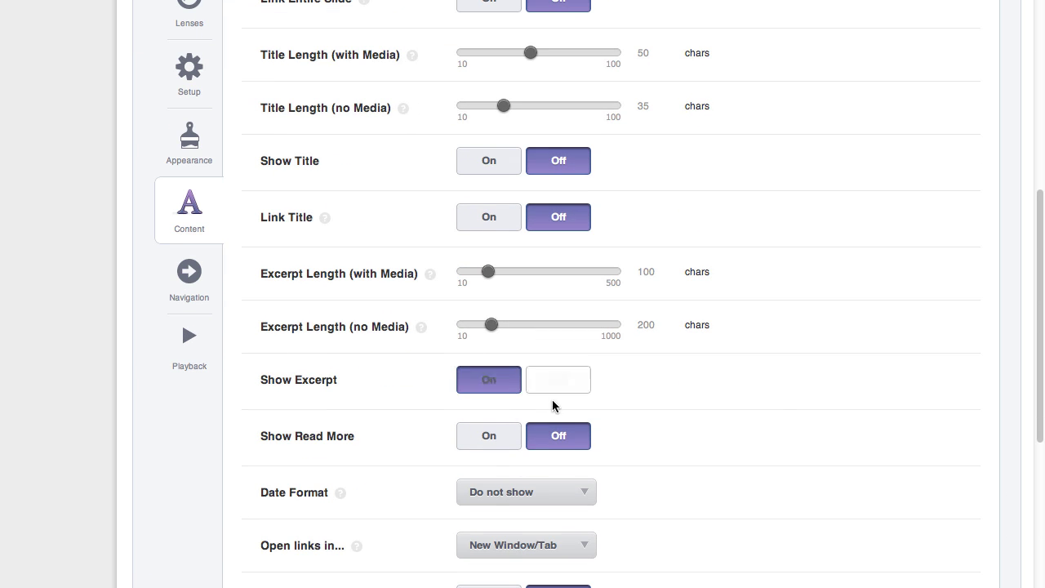
scroll(822, 403, up, 15)
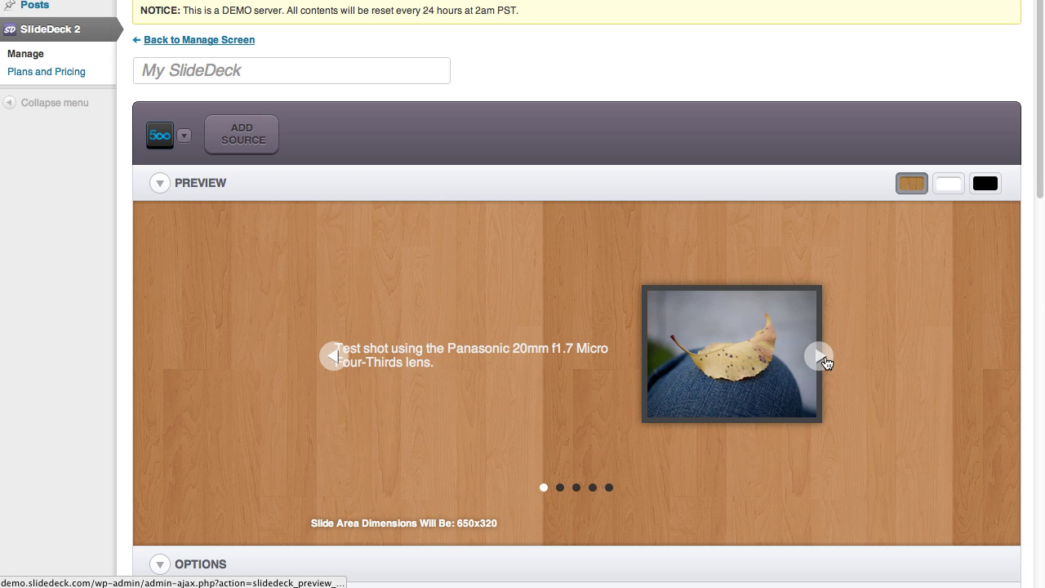
Step forward and back through the slides, ending on the sunset slide
click(821, 357)
click(822, 359)
click(826, 363)
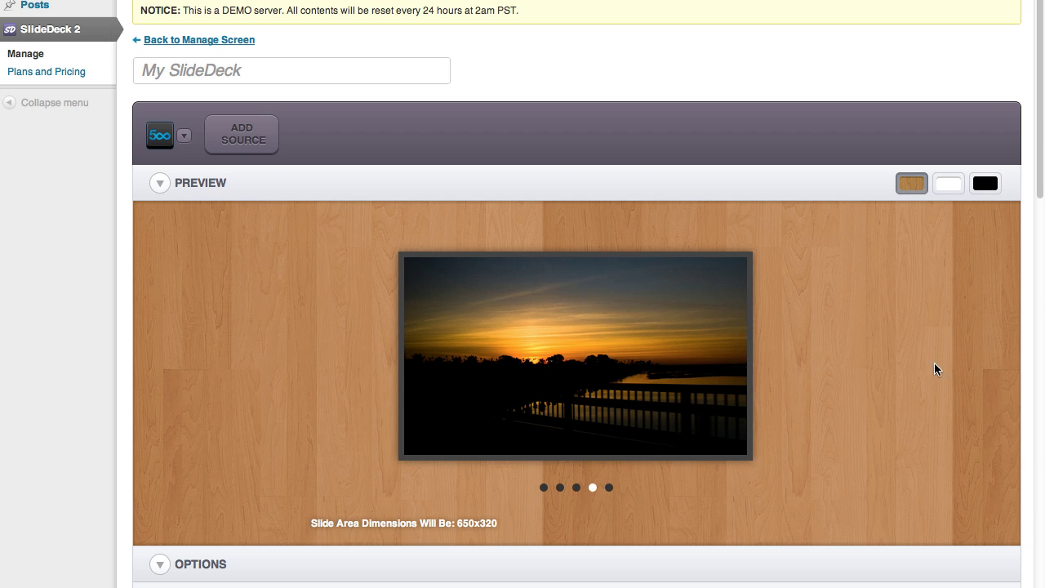
click(333, 357)
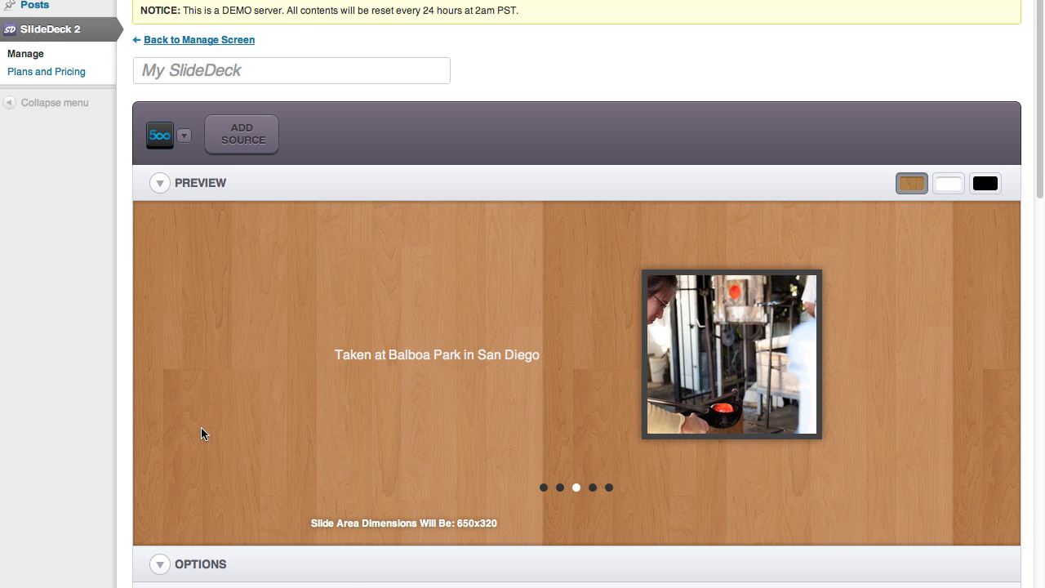
click(331, 360)
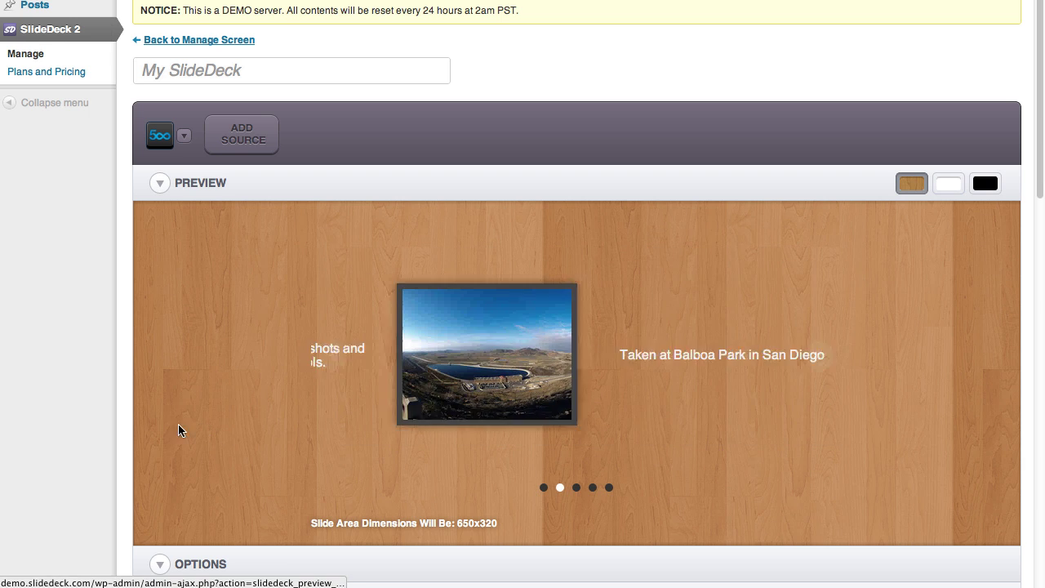
click(819, 357)
click(820, 356)
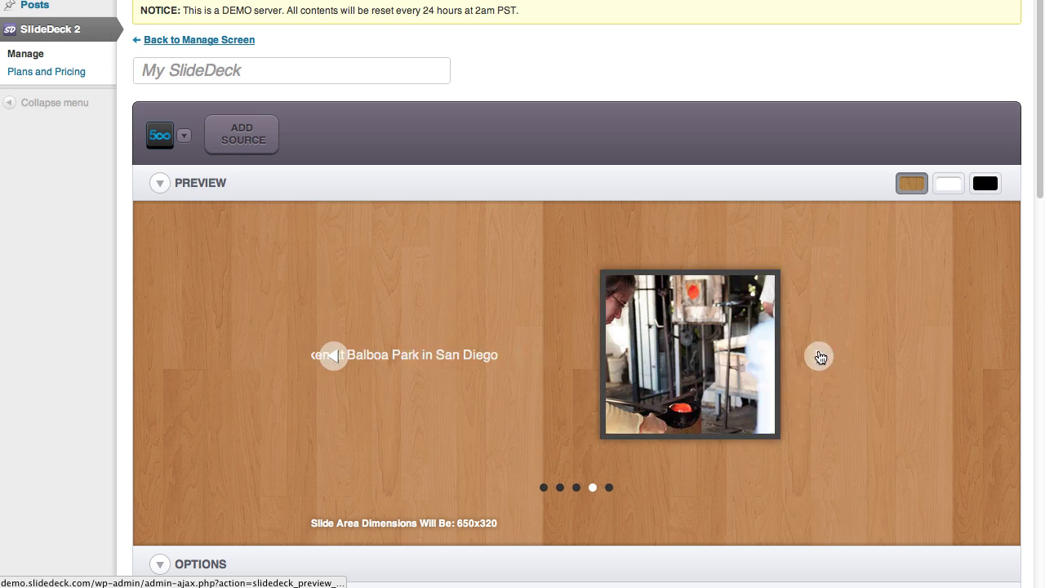
Set Show Title to On in the Content options
scroll(948, 424, down, 1)
scroll(947, 424, down, 15)
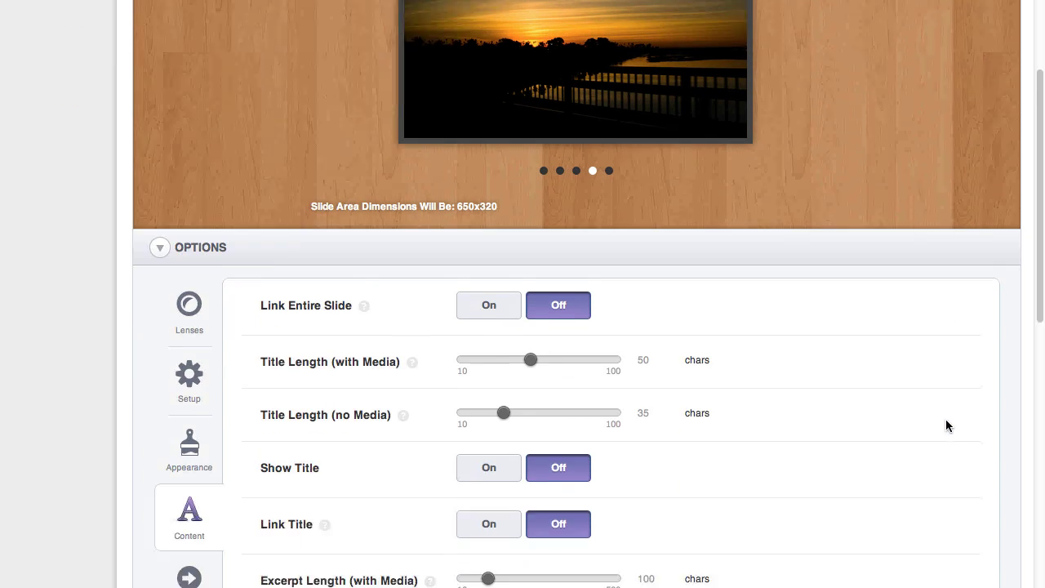
scroll(841, 413, down, 1)
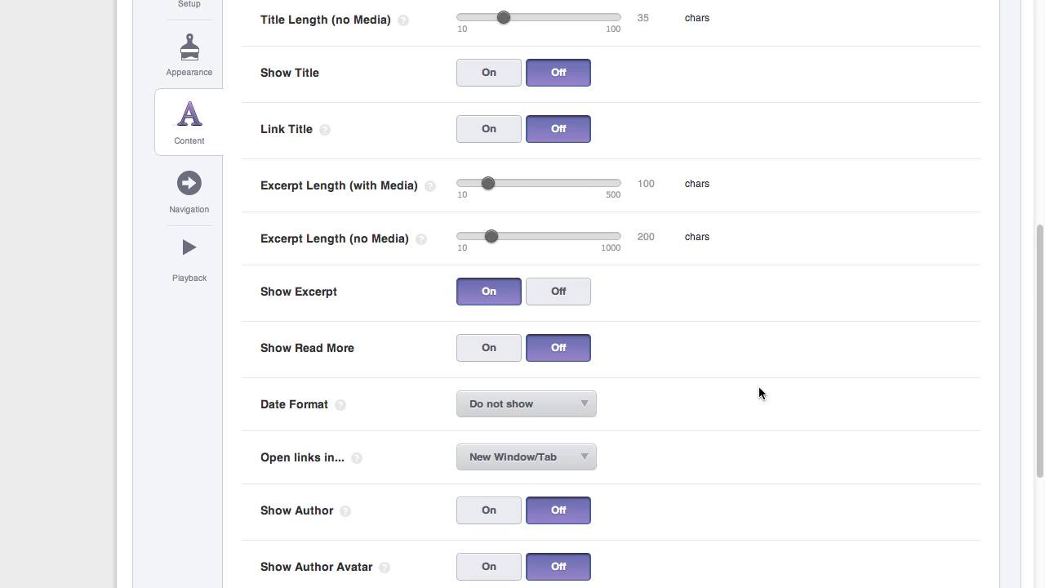
scroll(758, 390, down, 5)
scroll(651, 325, up, 3)
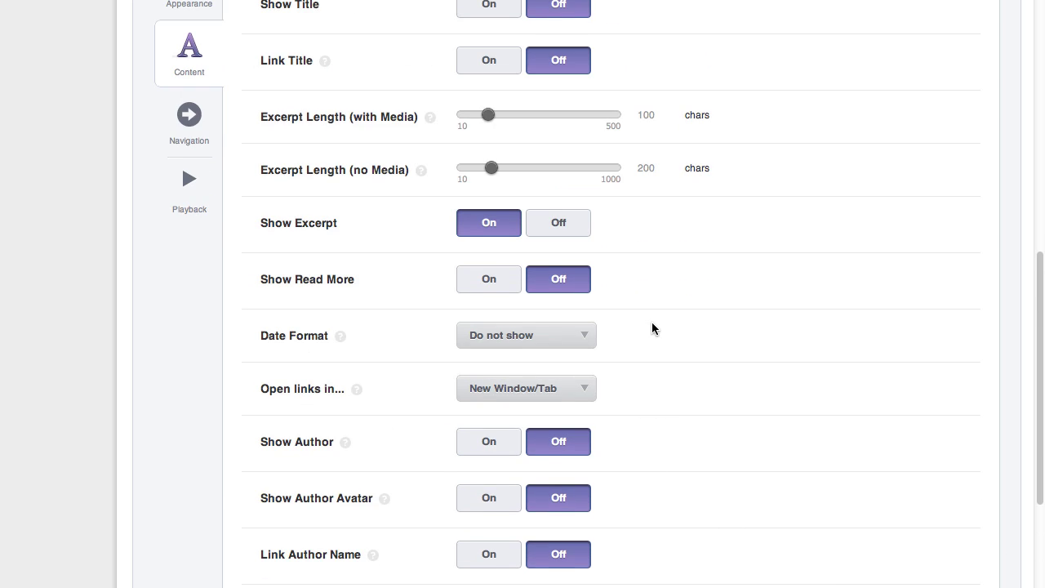
scroll(525, 157, up, 2)
click(520, 81)
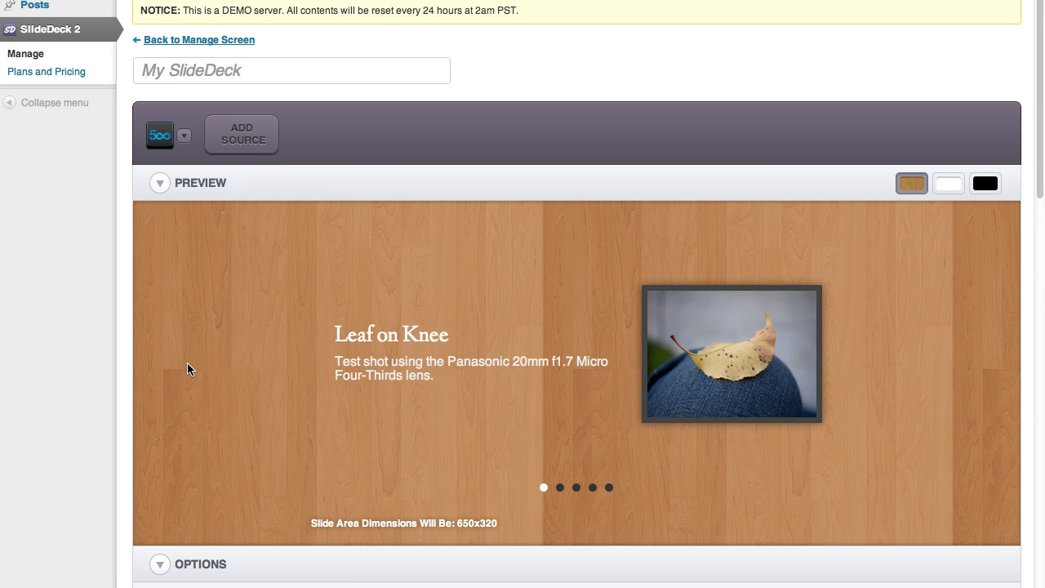
Advance the preview through the Artisan slide to the Sunset slide to check the titles
mouse_move(458, 299)
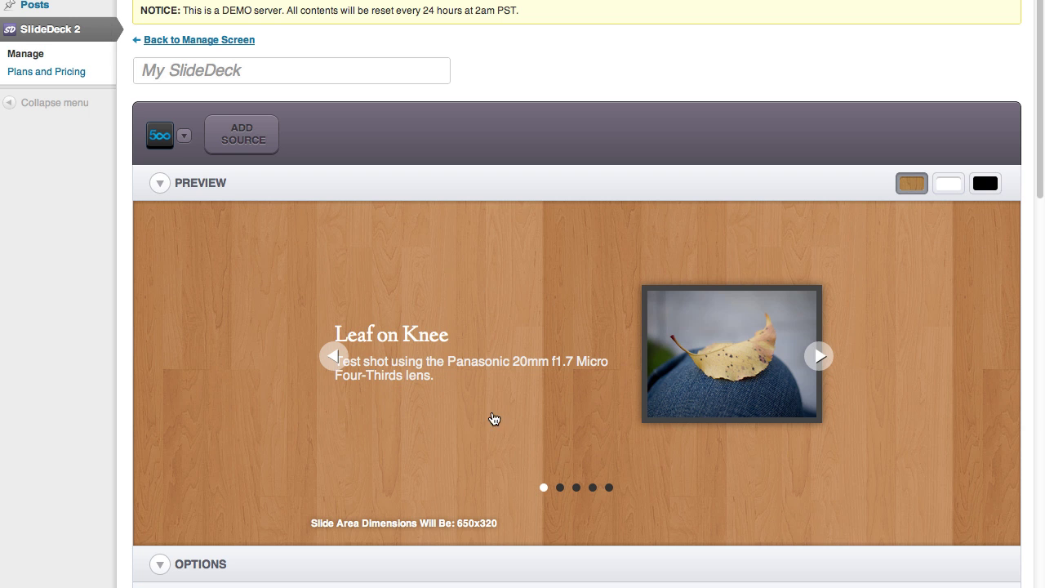
click(818, 356)
click(819, 356)
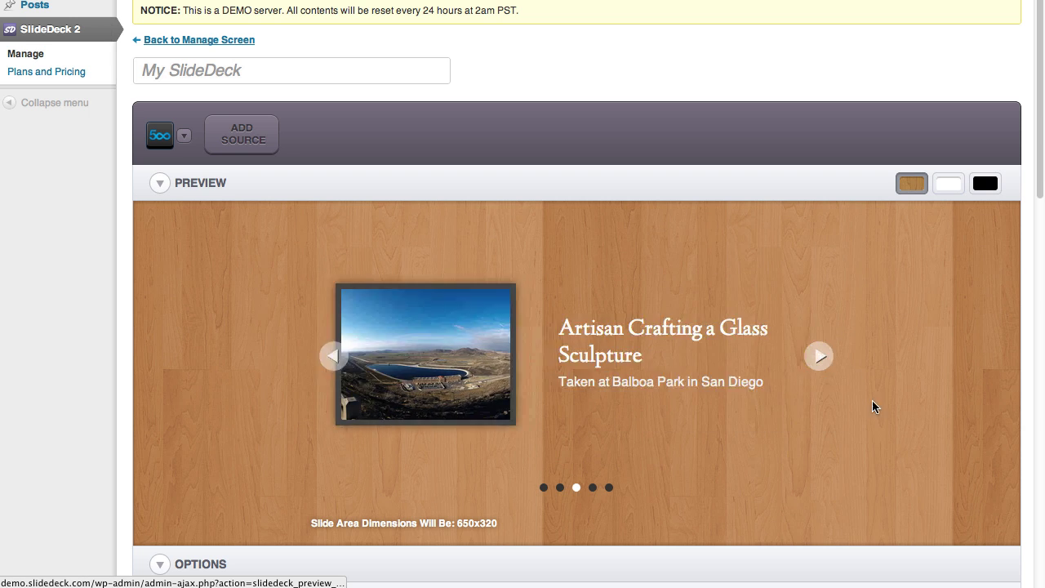
click(819, 356)
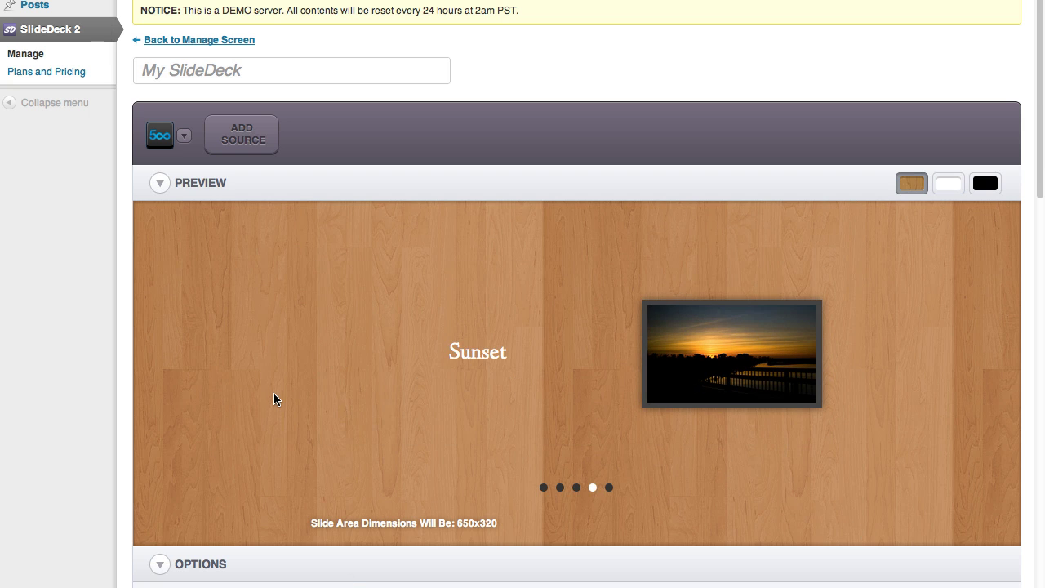
Turn Show Excerpt off and switch Show Author and Show Author Avatar on
scroll(273, 393, down, 9)
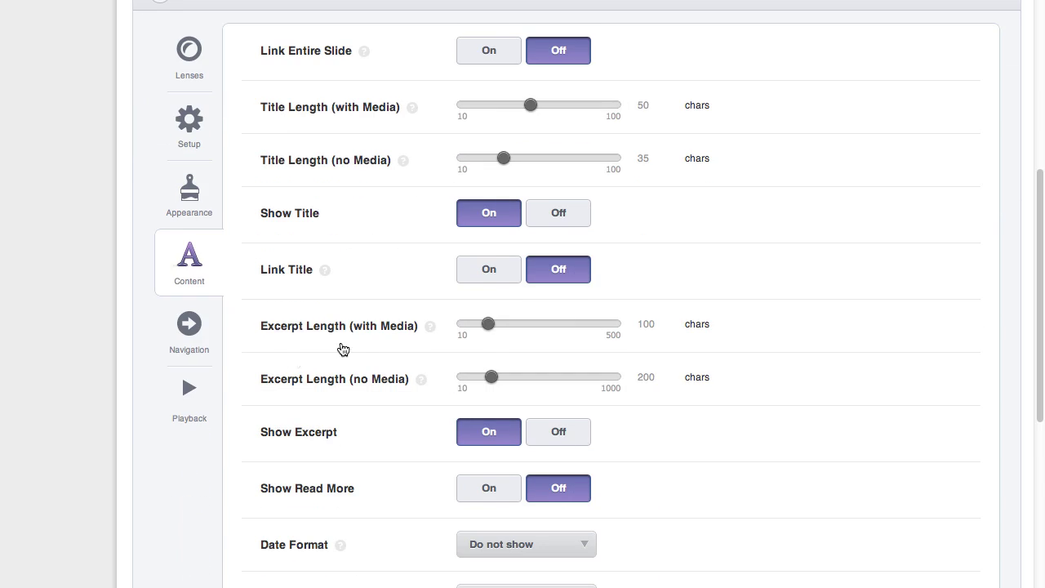
click(552, 269)
scroll(552, 270, down, 3)
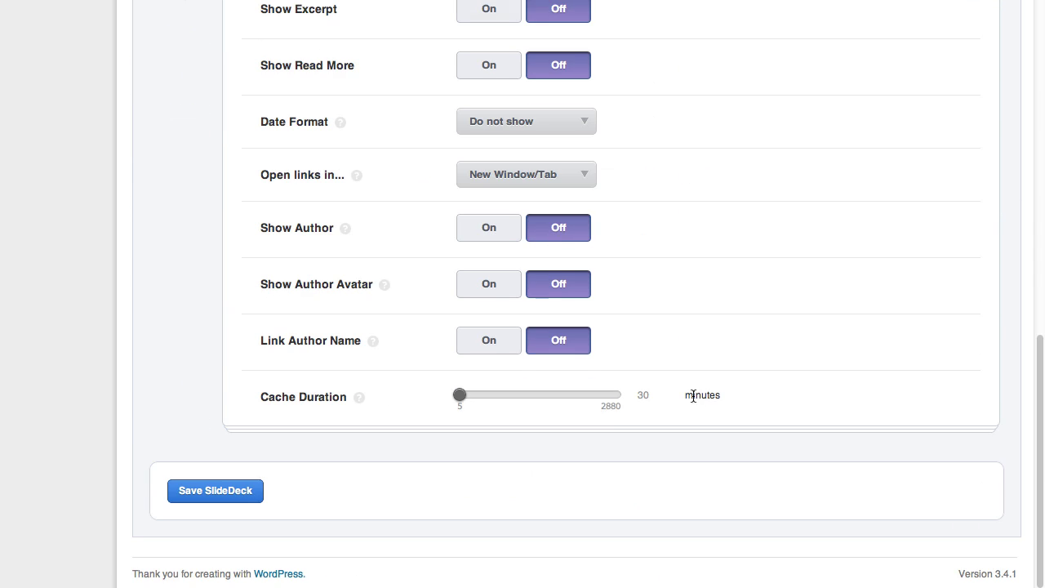
click(504, 286)
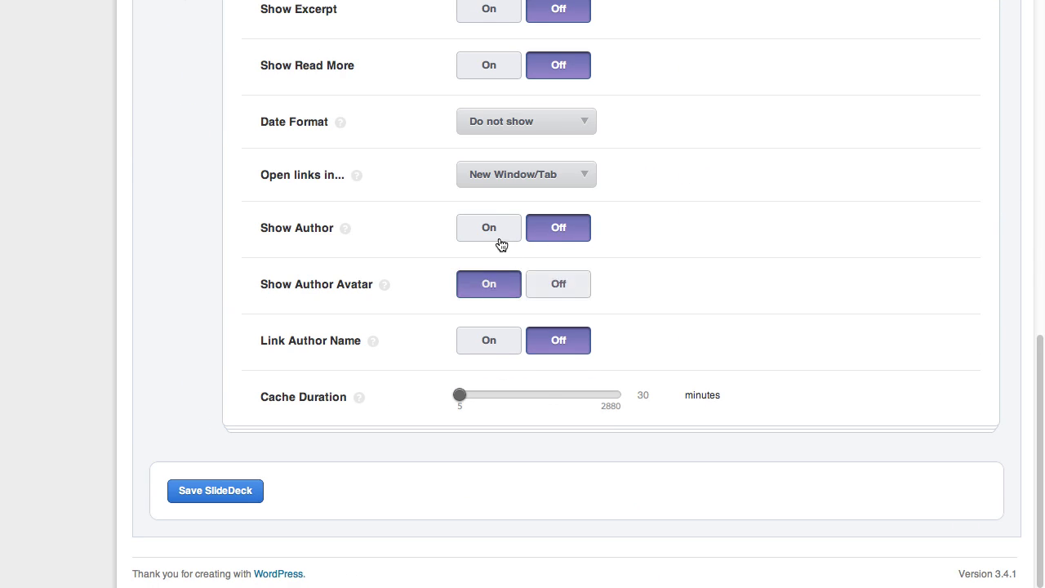
click(497, 237)
Preview all five slides back to Leaf on Knee, then turn Show Excerpt back on
scroll(888, 288, up, 5)
scroll(888, 284, up, 5)
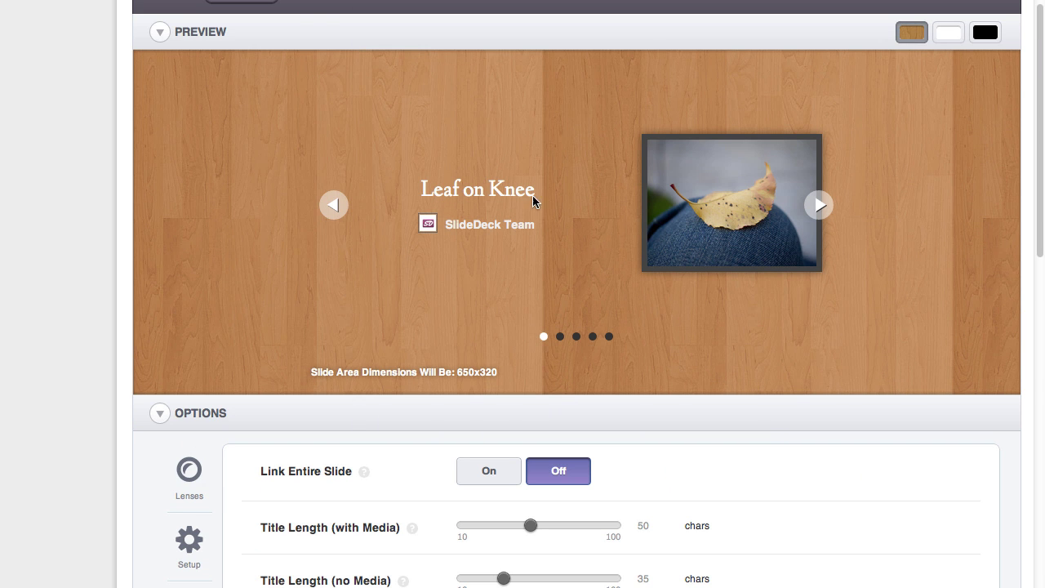
click(819, 205)
click(819, 206)
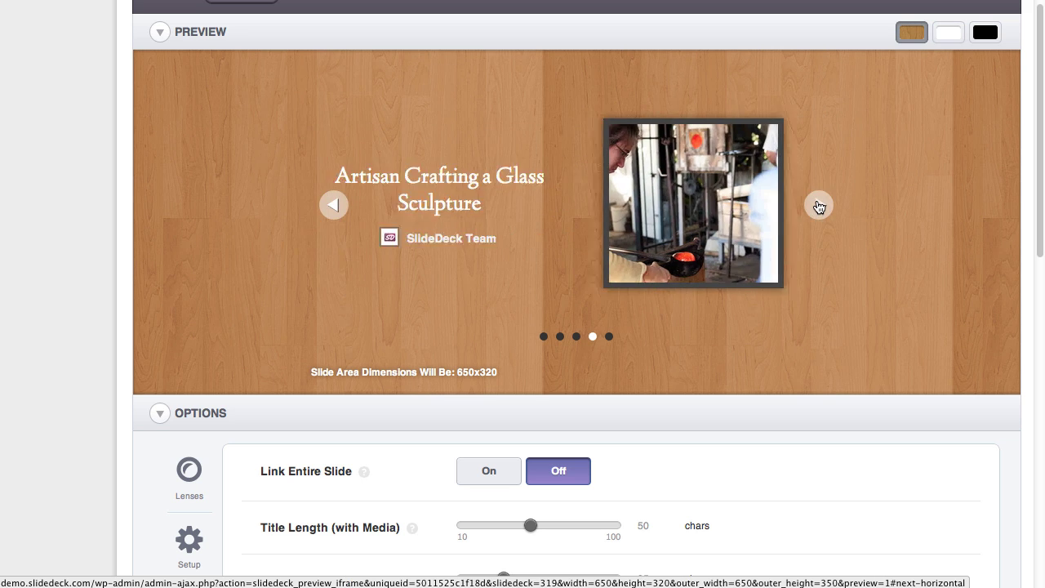
click(819, 205)
click(819, 206)
click(819, 206)
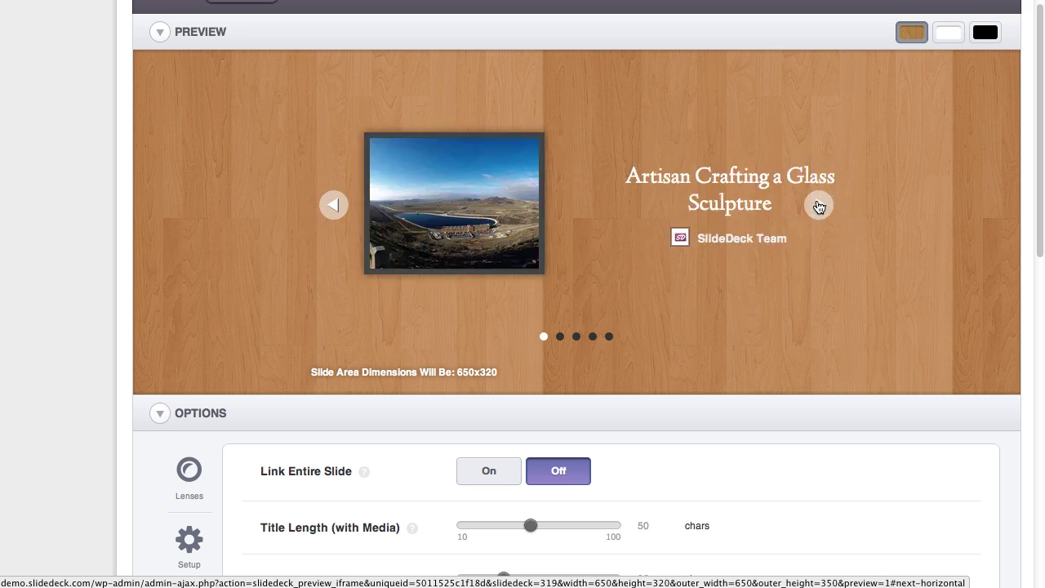
scroll(874, 329, down, 10)
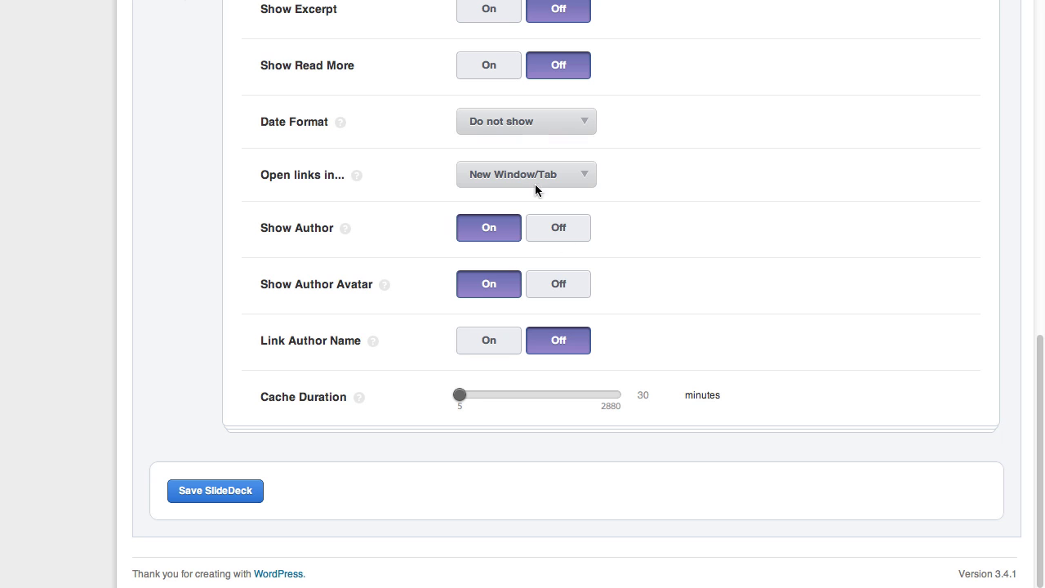
click(489, 9)
Step the preview to Drinks by the Pool, back to Sunset, then around to Leaf on Knee
scroll(866, 367, up, 15)
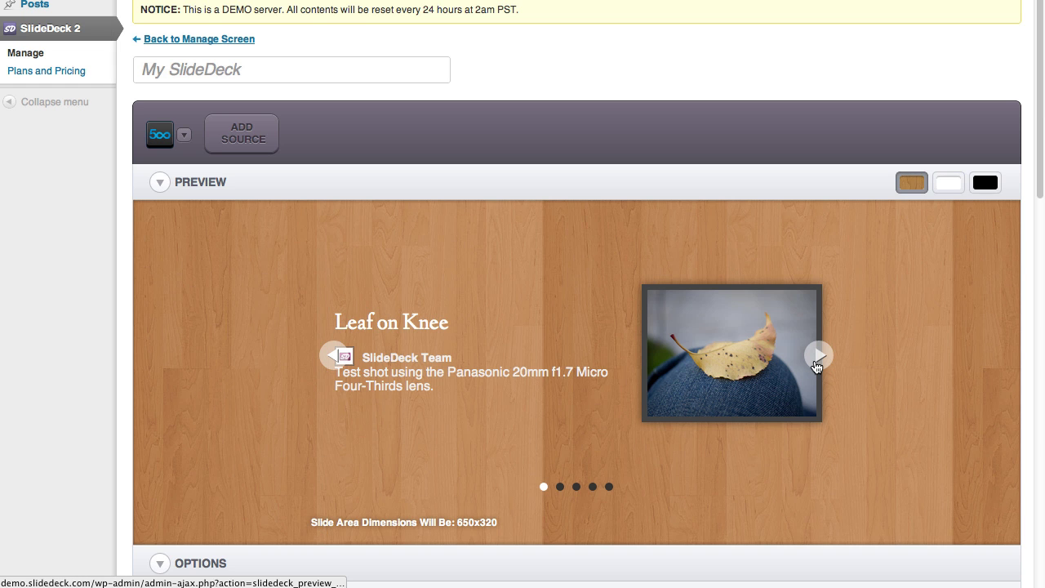
click(817, 361)
click(821, 357)
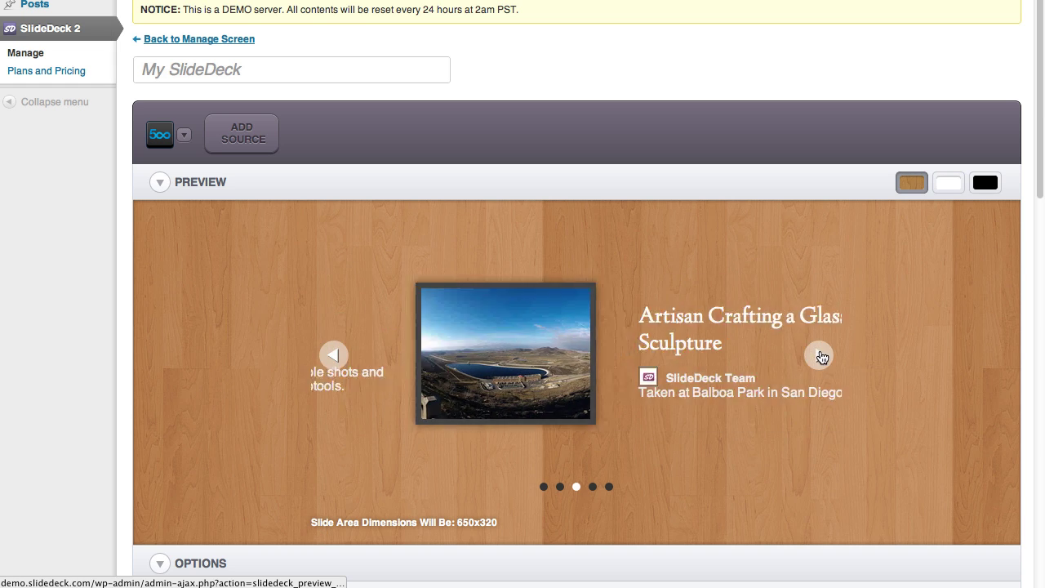
click(822, 359)
click(821, 357)
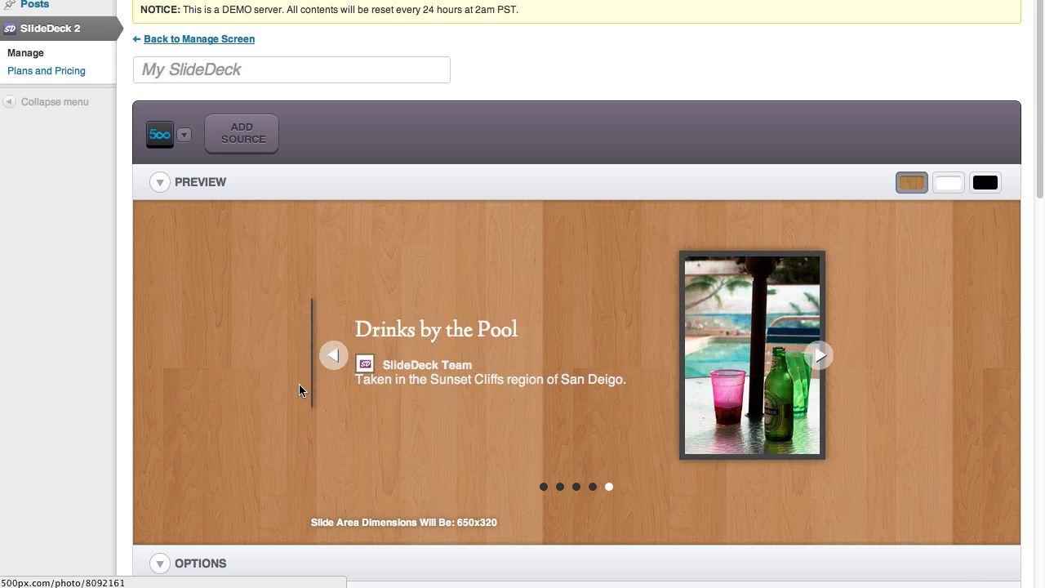
click(340, 362)
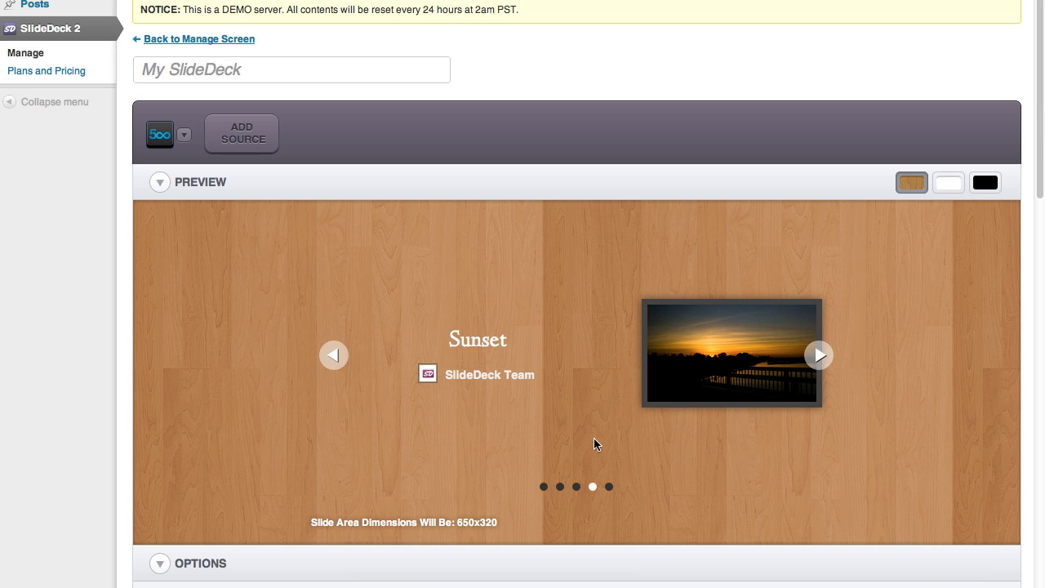
click(821, 356)
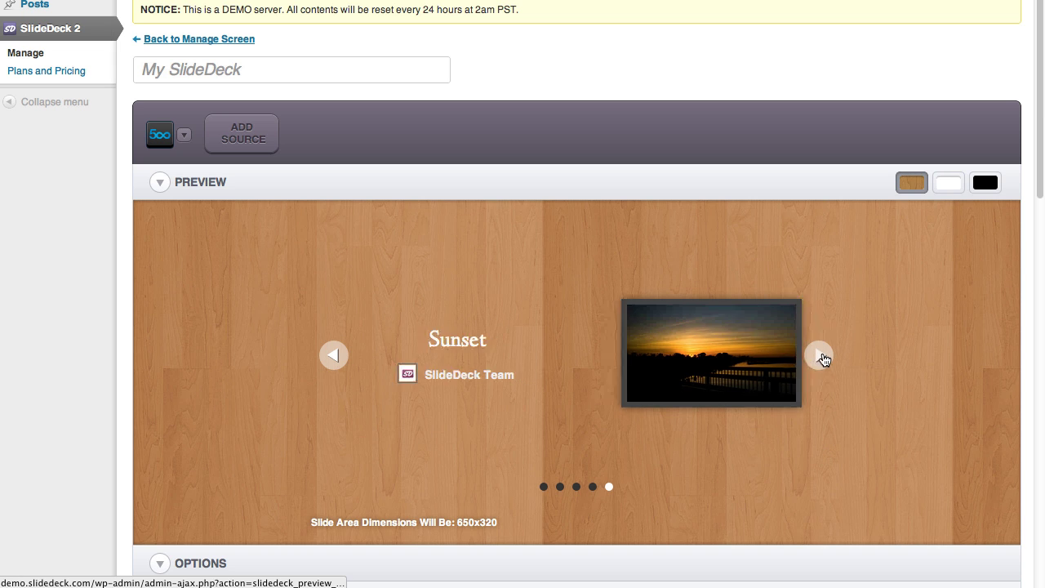
click(820, 356)
click(821, 356)
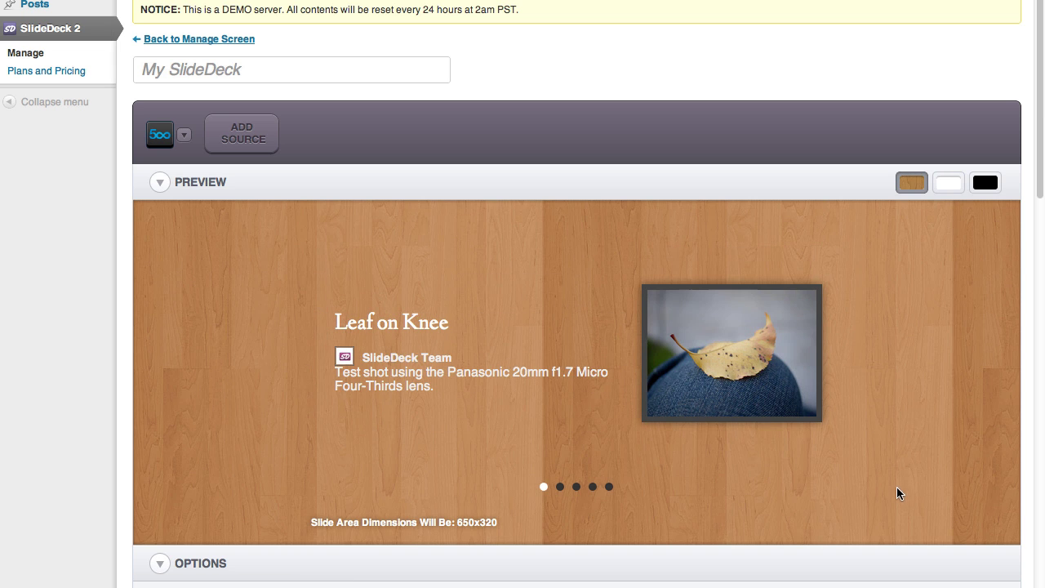